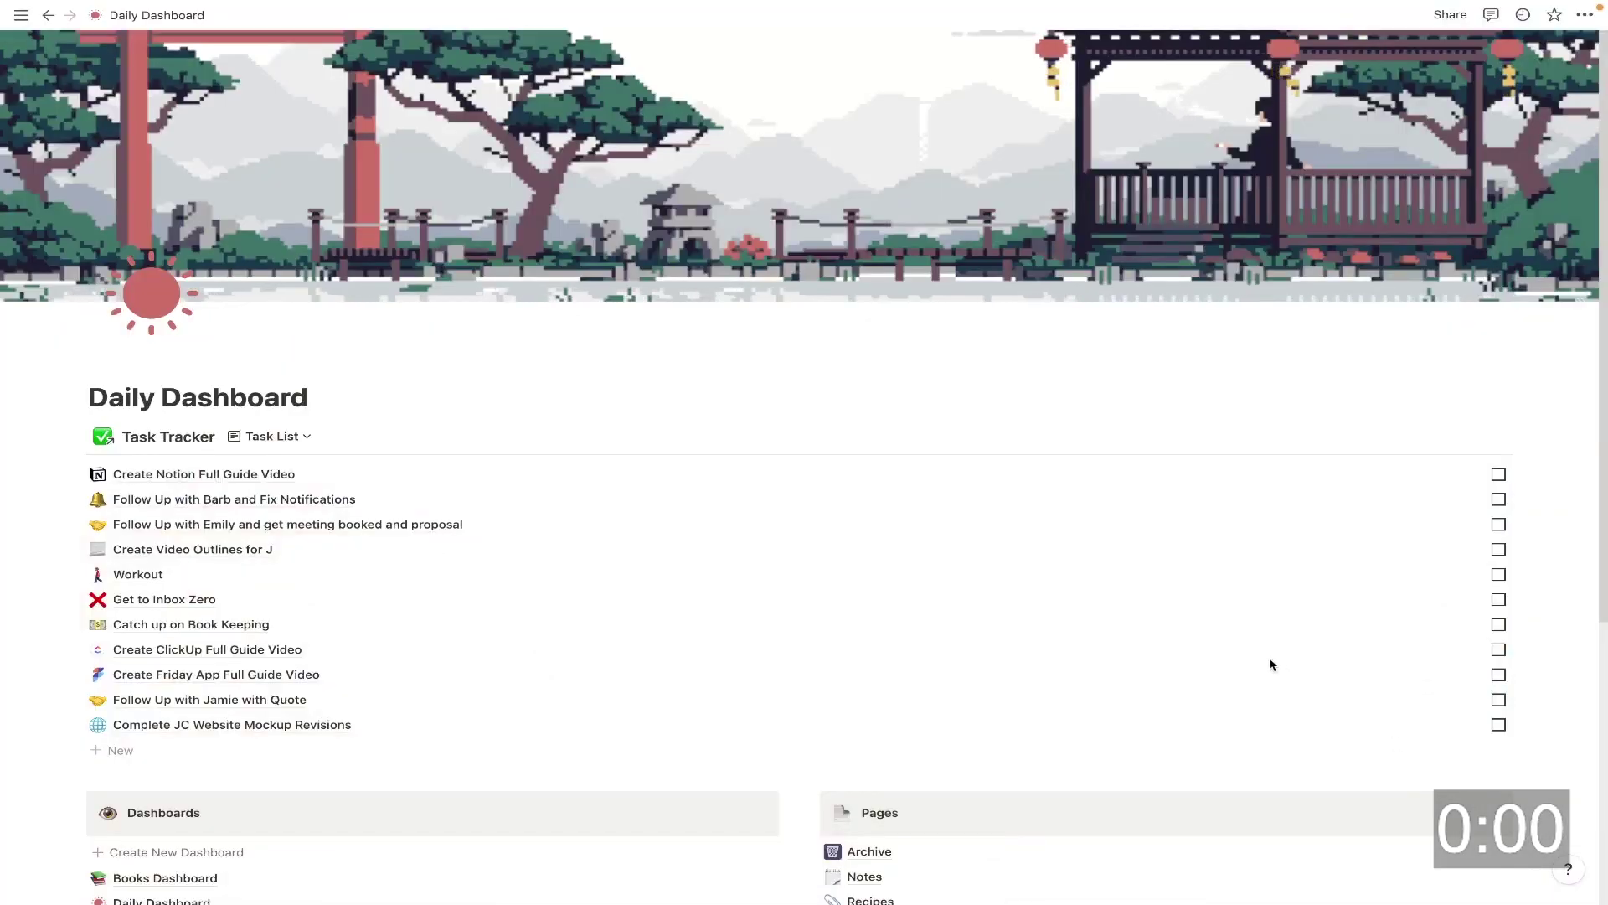
# Step: Scroll down through the Daily Dashboard and back up to the top
pyautogui.scroll(-5, 807, 416)
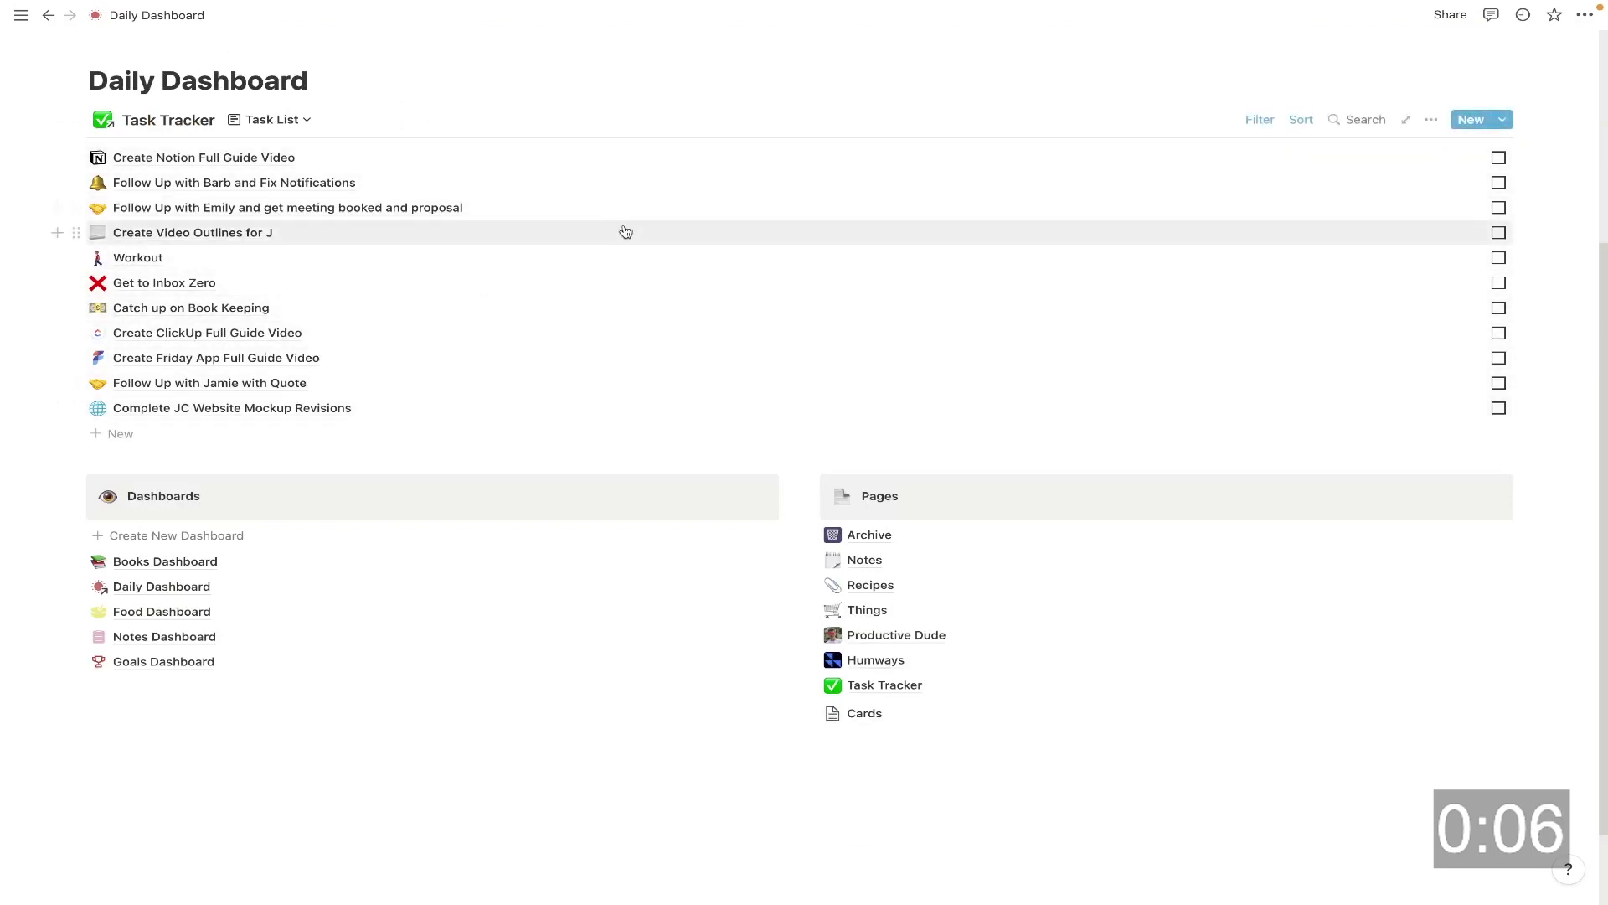
pyautogui.scroll(5, 862, 667)
# Step: Create a new blank page titled 'Notion Explained'
pyautogui.click(20, 15)
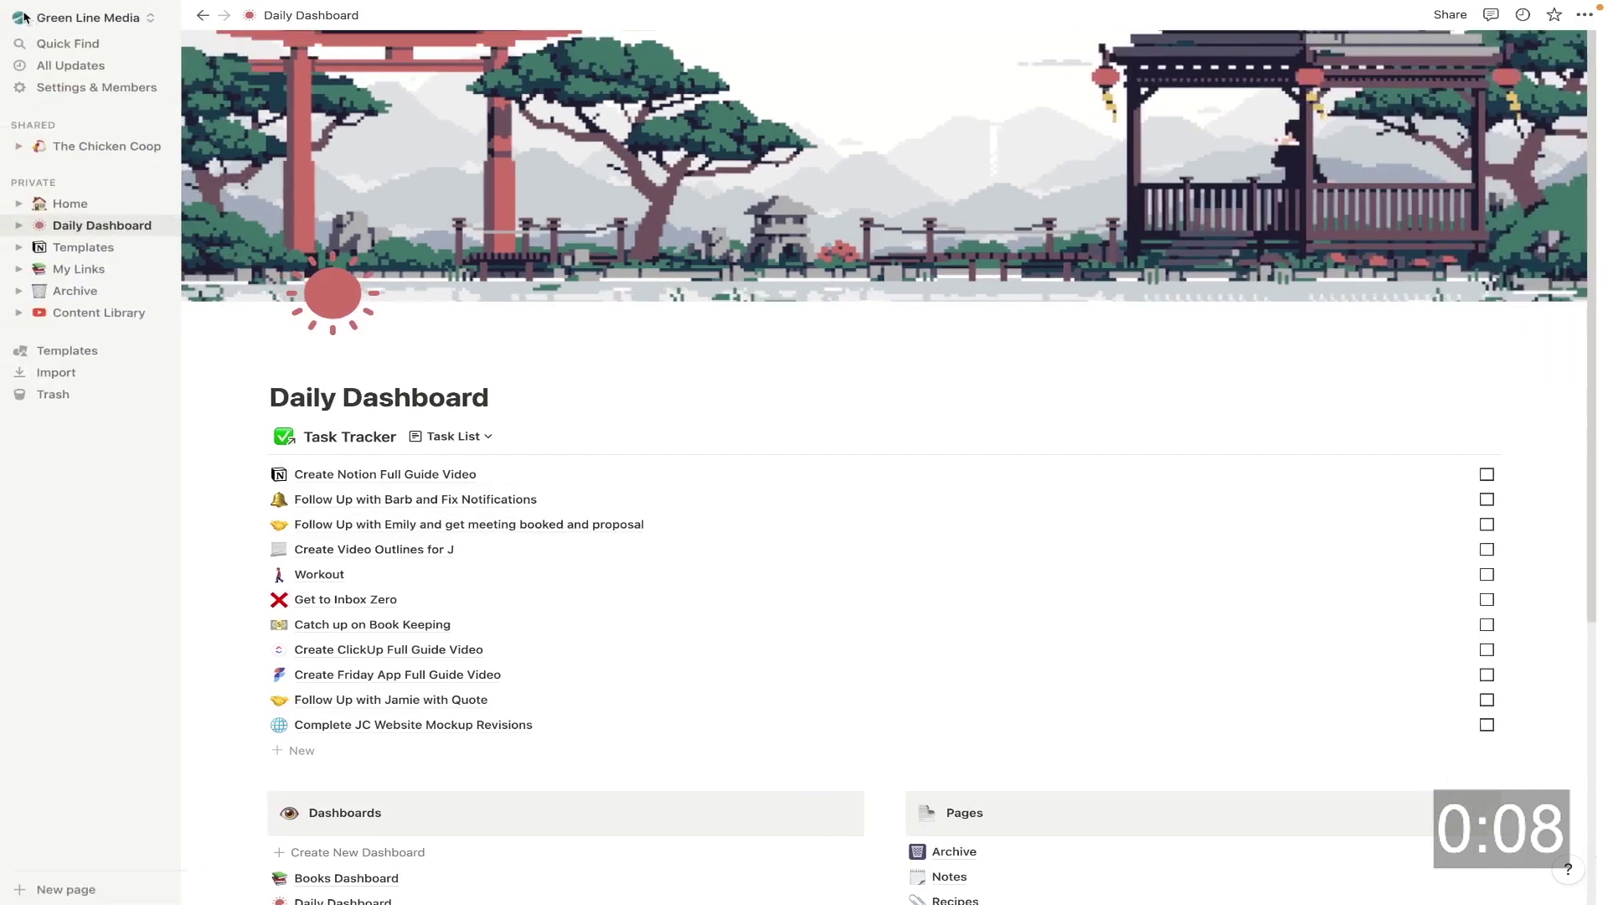
pyautogui.click(171, 180)
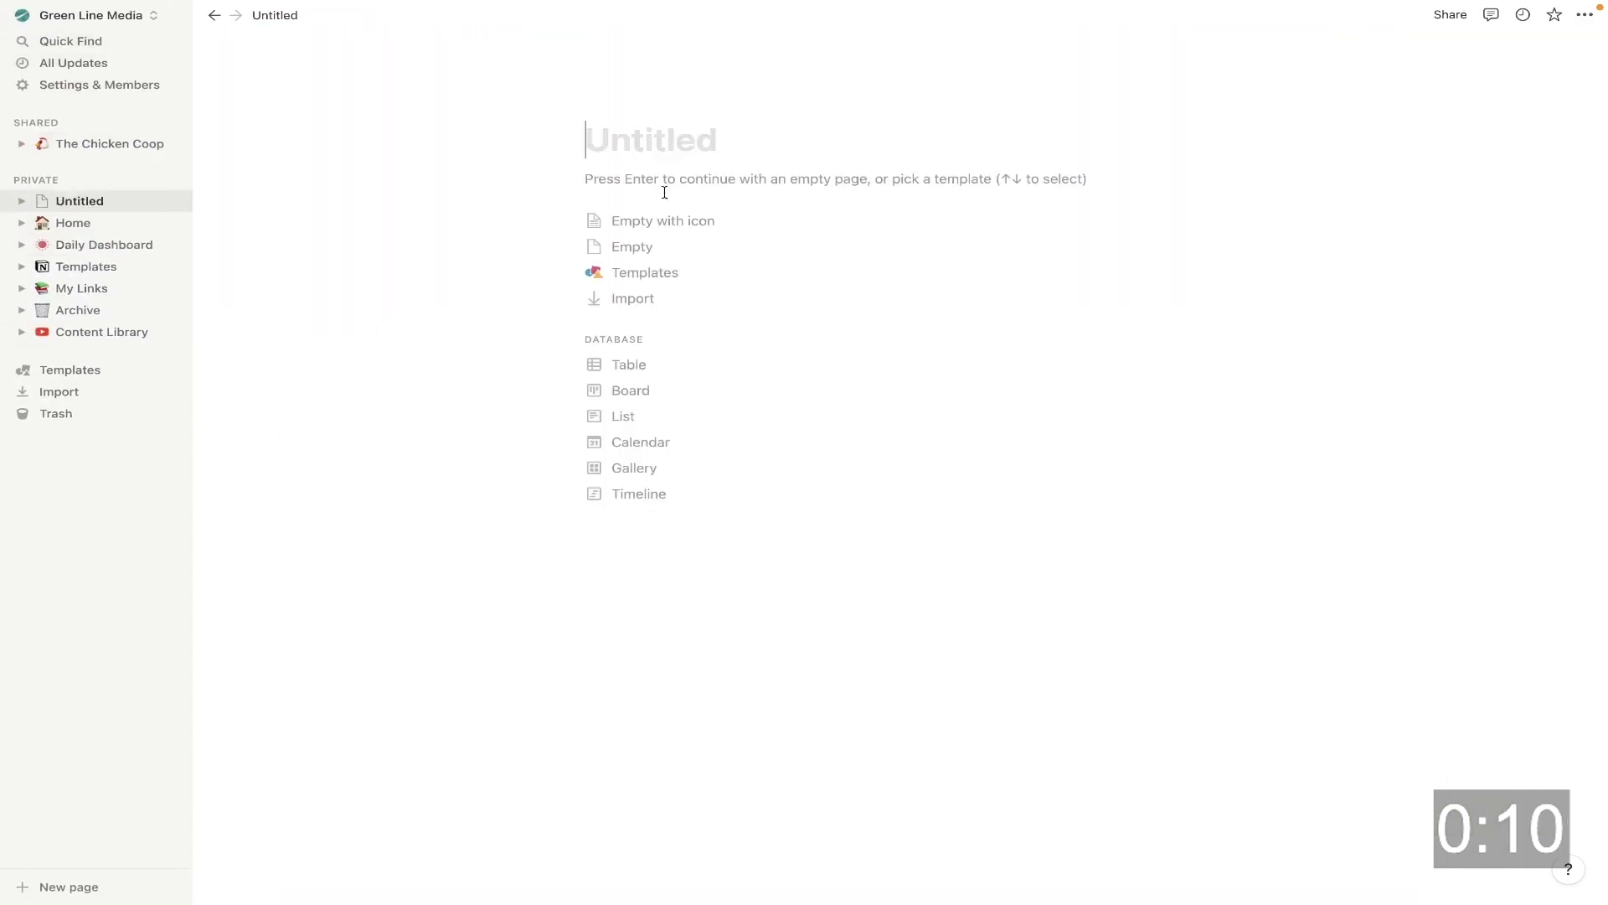
pyautogui.click(171, 15)
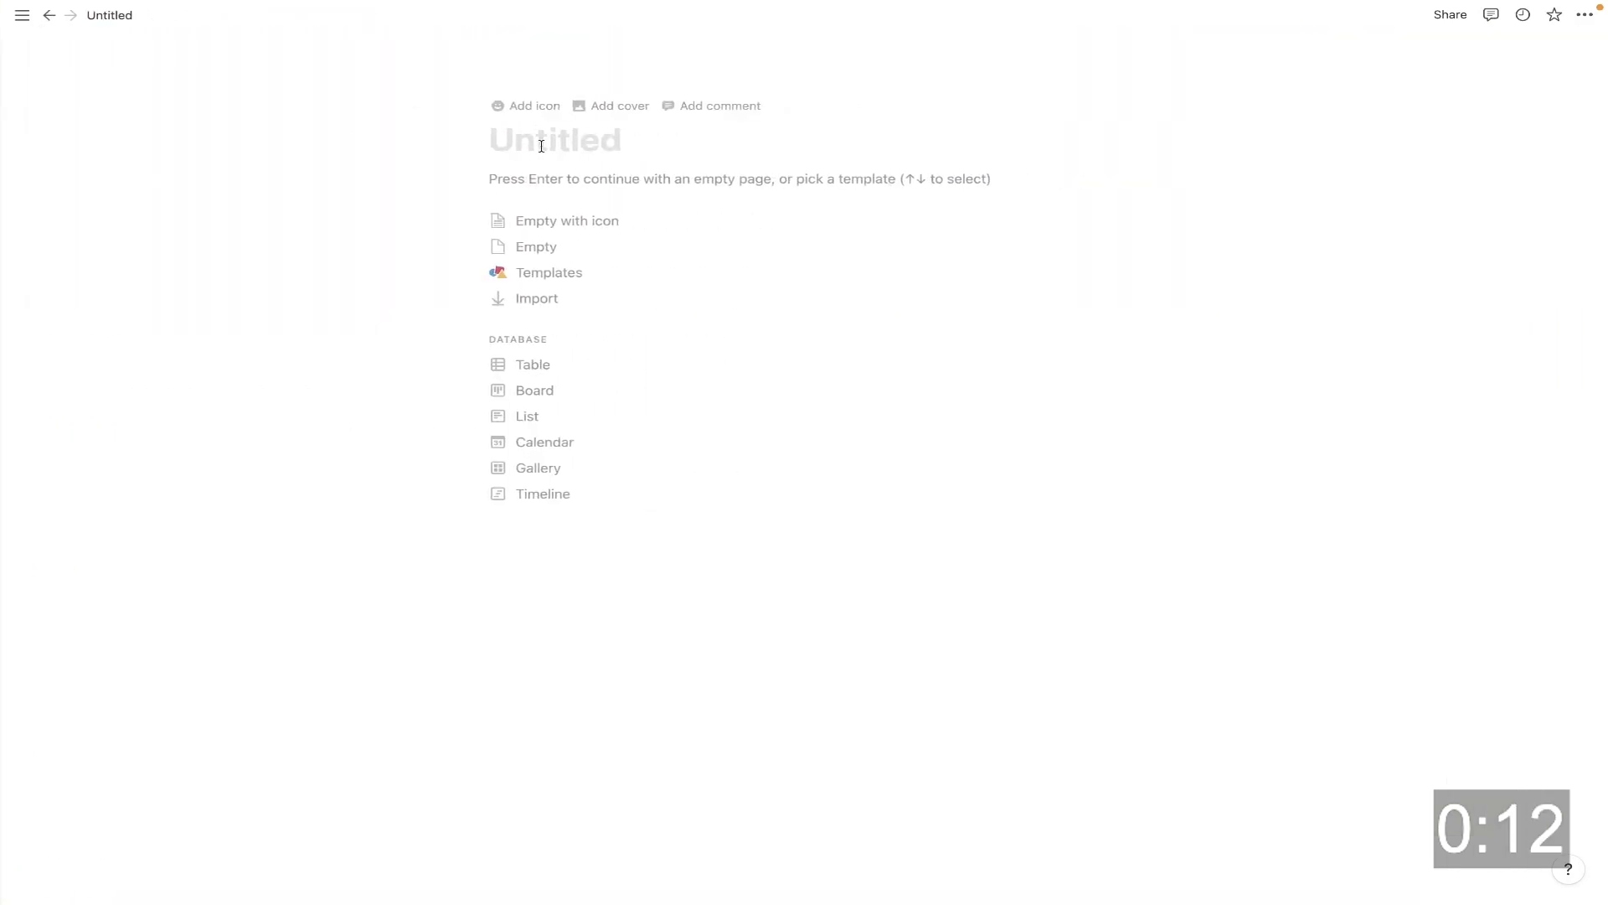
pyautogui.write('Notion Explained')
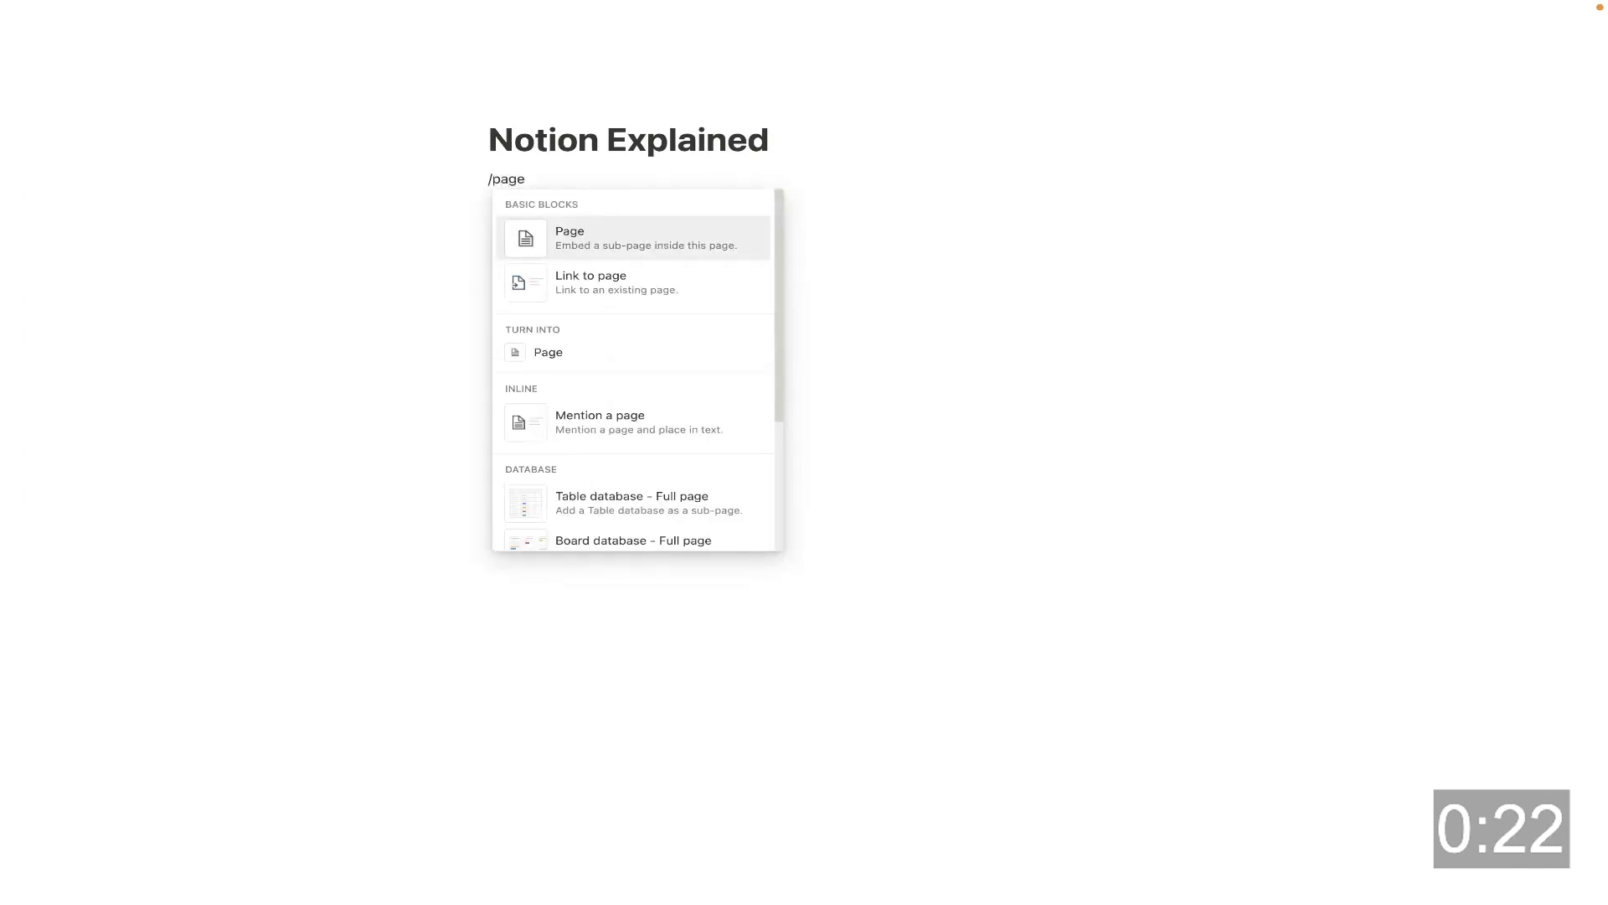
# Step: Embed a New Page sub-page, with a sub-page titled 'Page' nested inside it
pyautogui.press('Return')
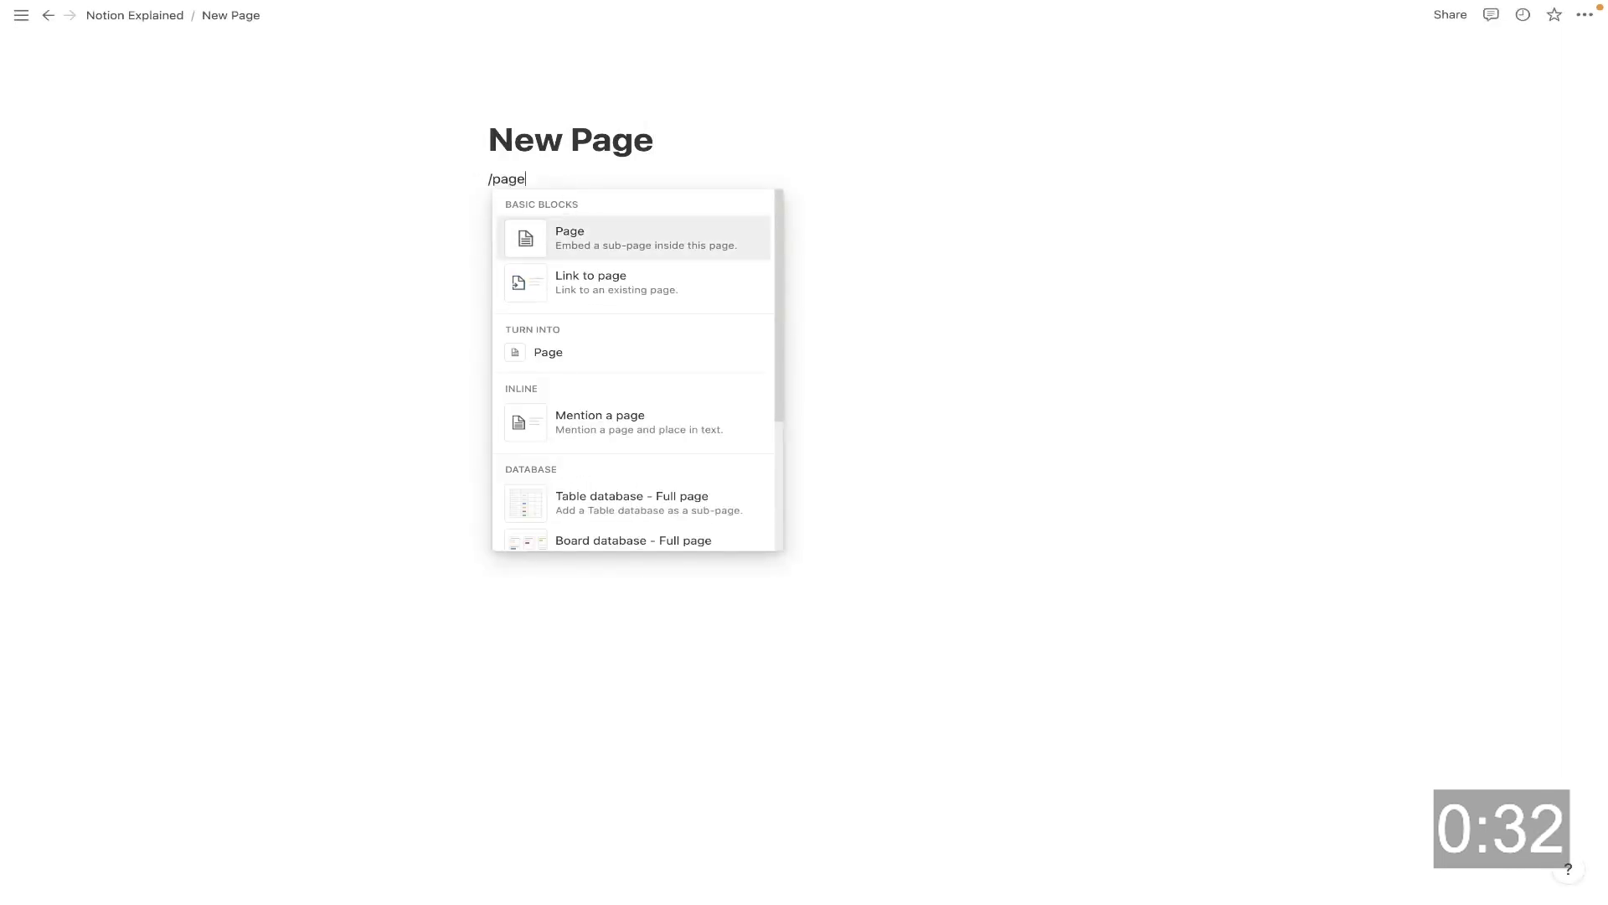
pyautogui.press('Return')
pyautogui.write('P')
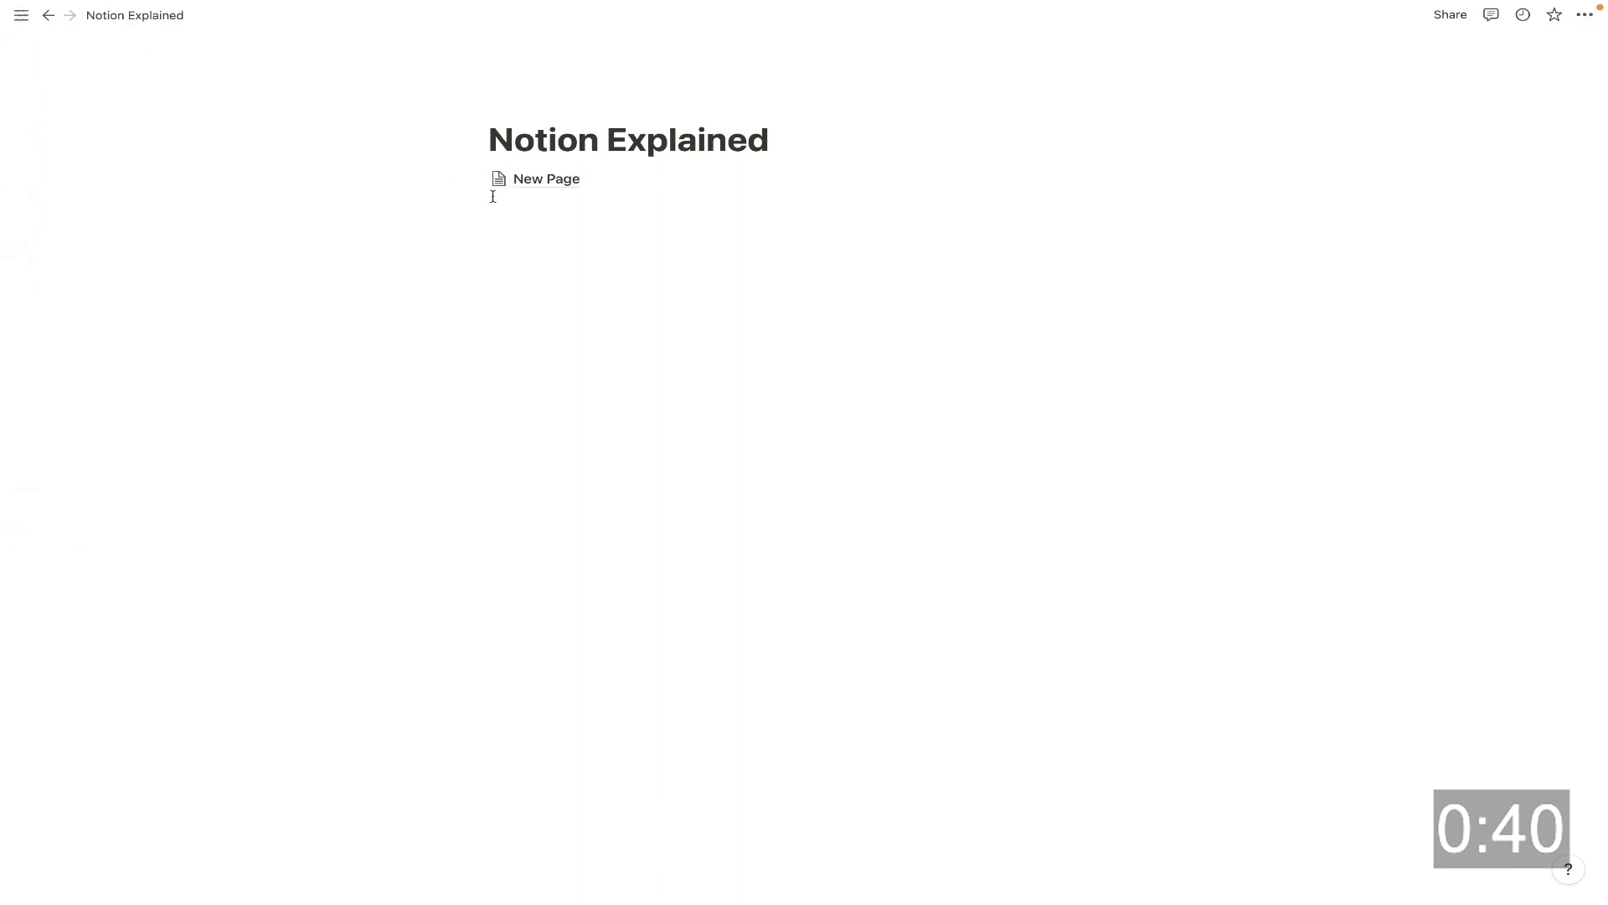
# Step: Go through New Page into the nested Page sub-page and scroll through its blocks
pyautogui.click(520, 192)
pyautogui.click(520, 180)
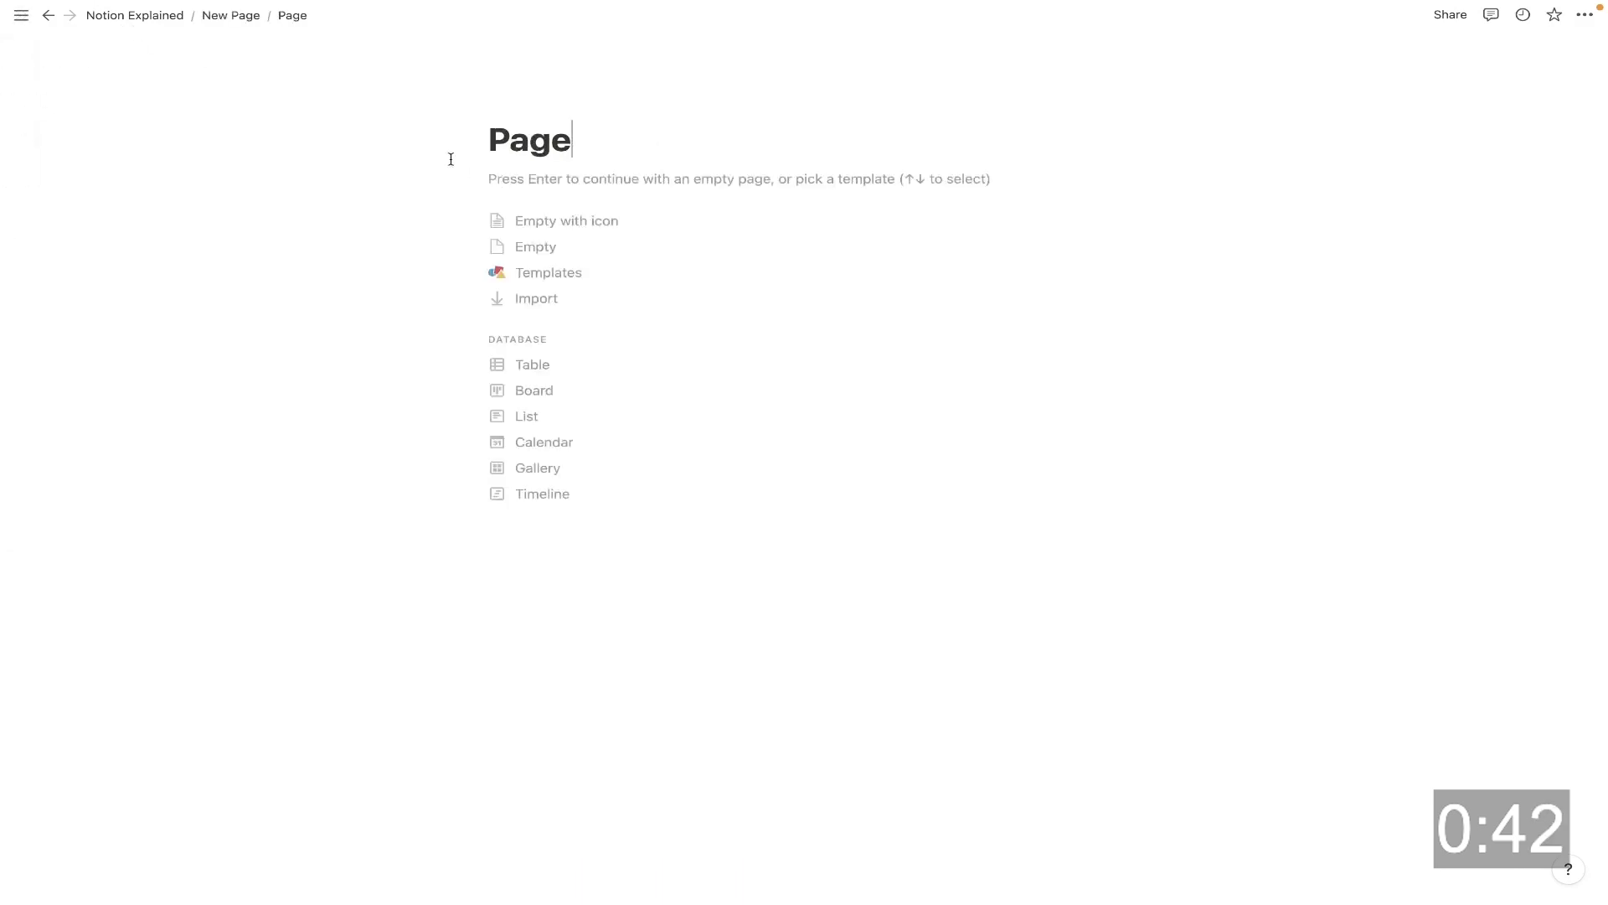
pyautogui.click(226, 19)
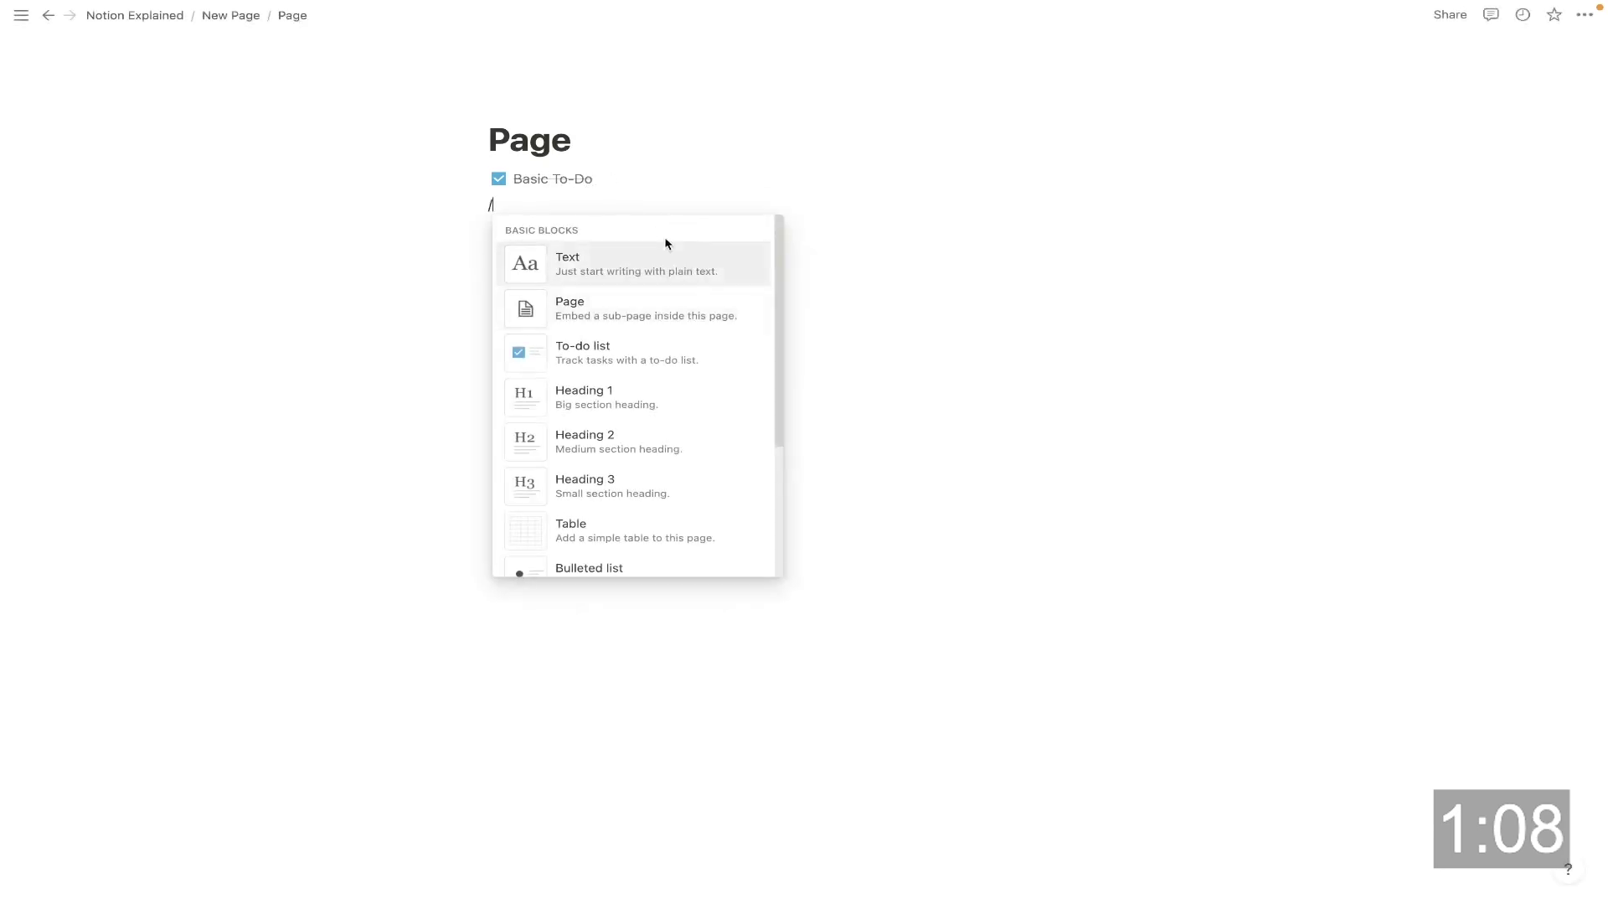
pyautogui.scroll(-2, 611, 479)
pyautogui.scroll(-4, 618, 503)
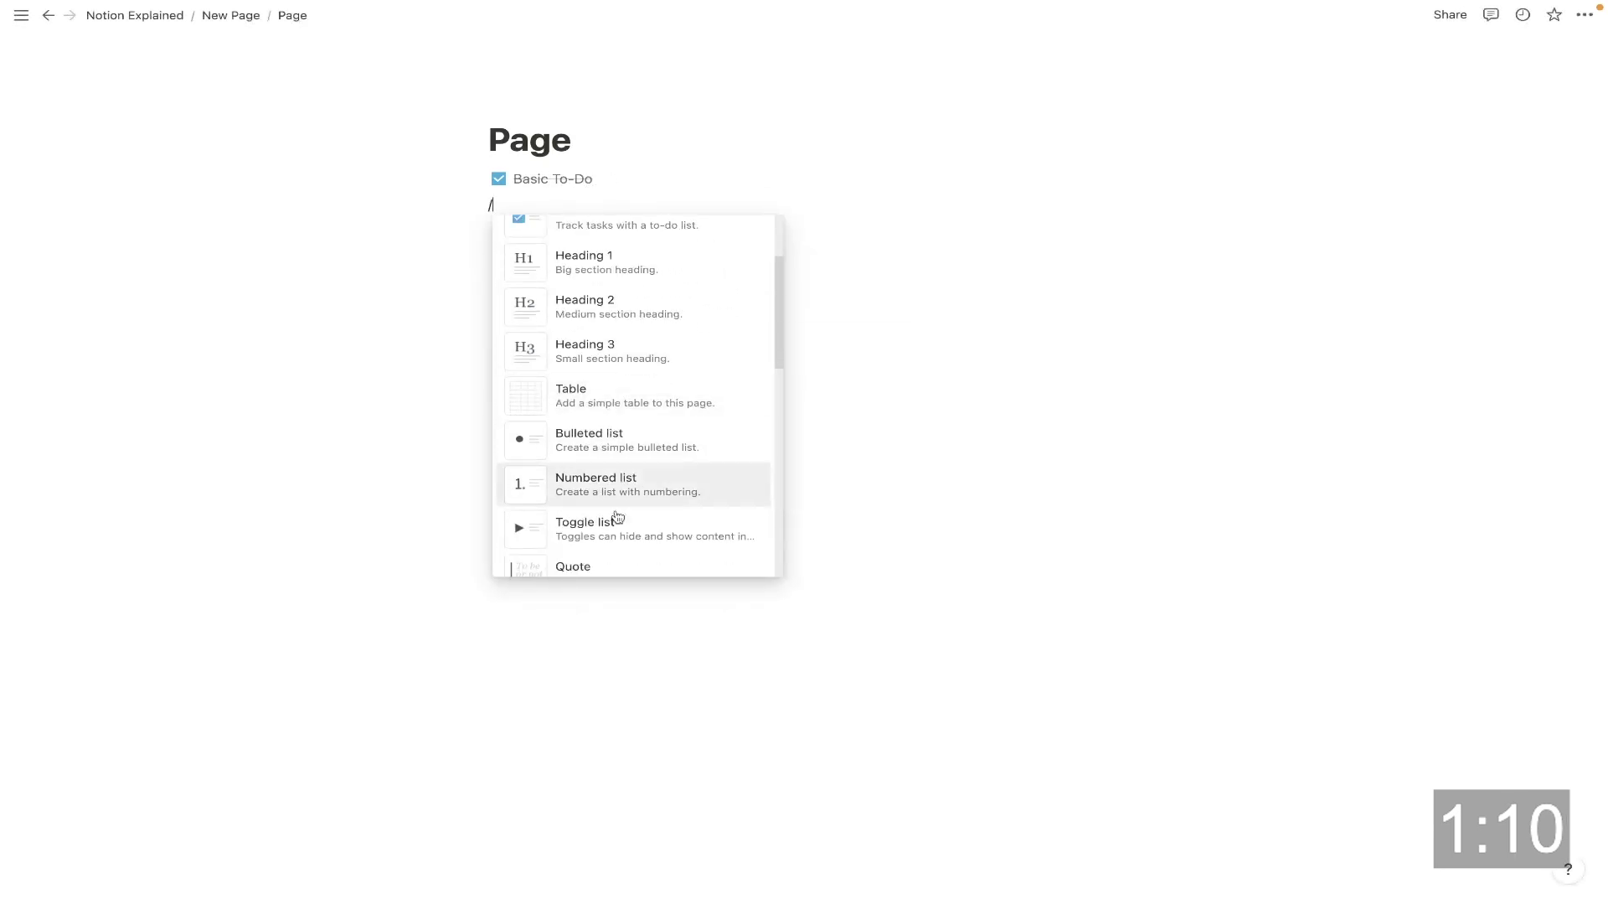
pyautogui.scroll(2, 659, 474)
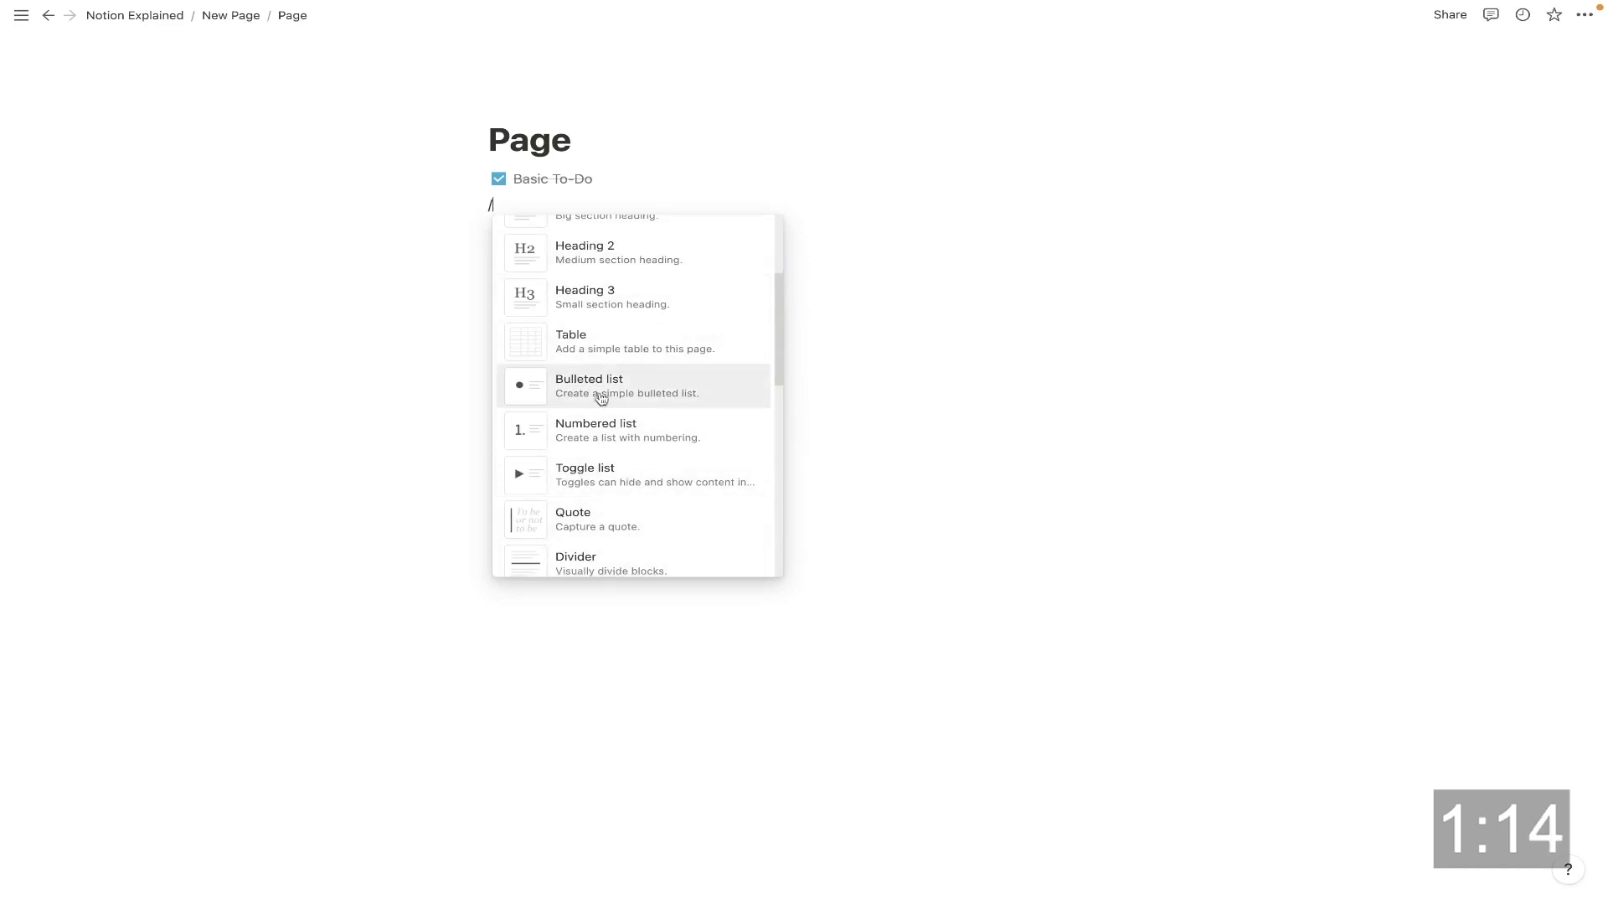
pyautogui.scroll(-1, 612, 406)
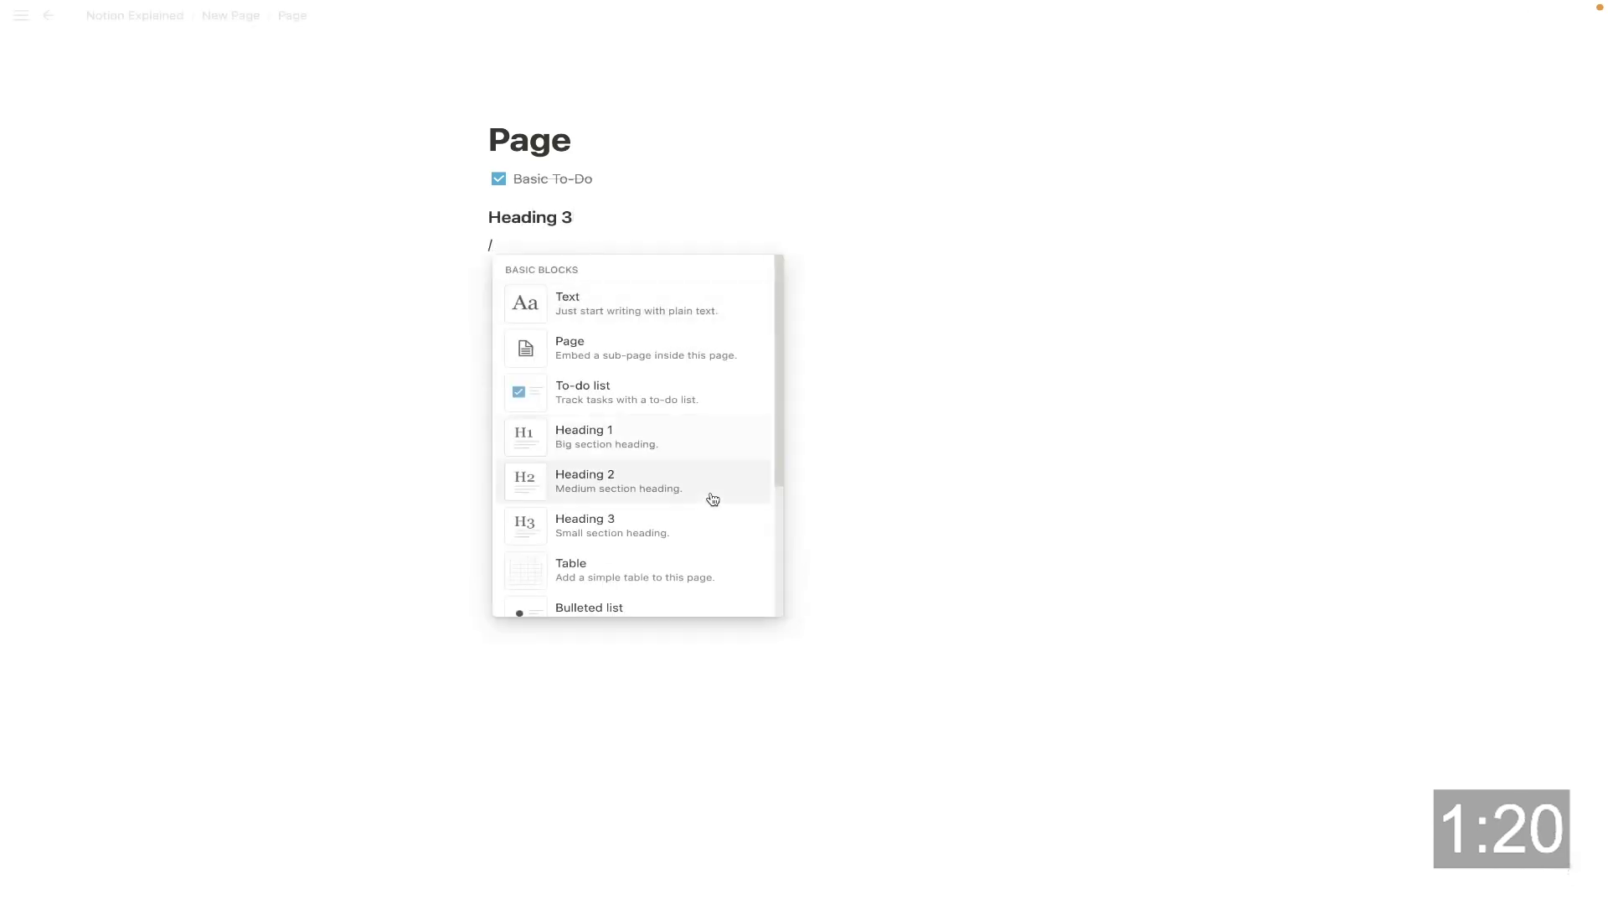
pyautogui.scroll(-3, 604, 331)
# Step: Insert a simple table and expand it to four columns and four rows
pyautogui.click(596, 295)
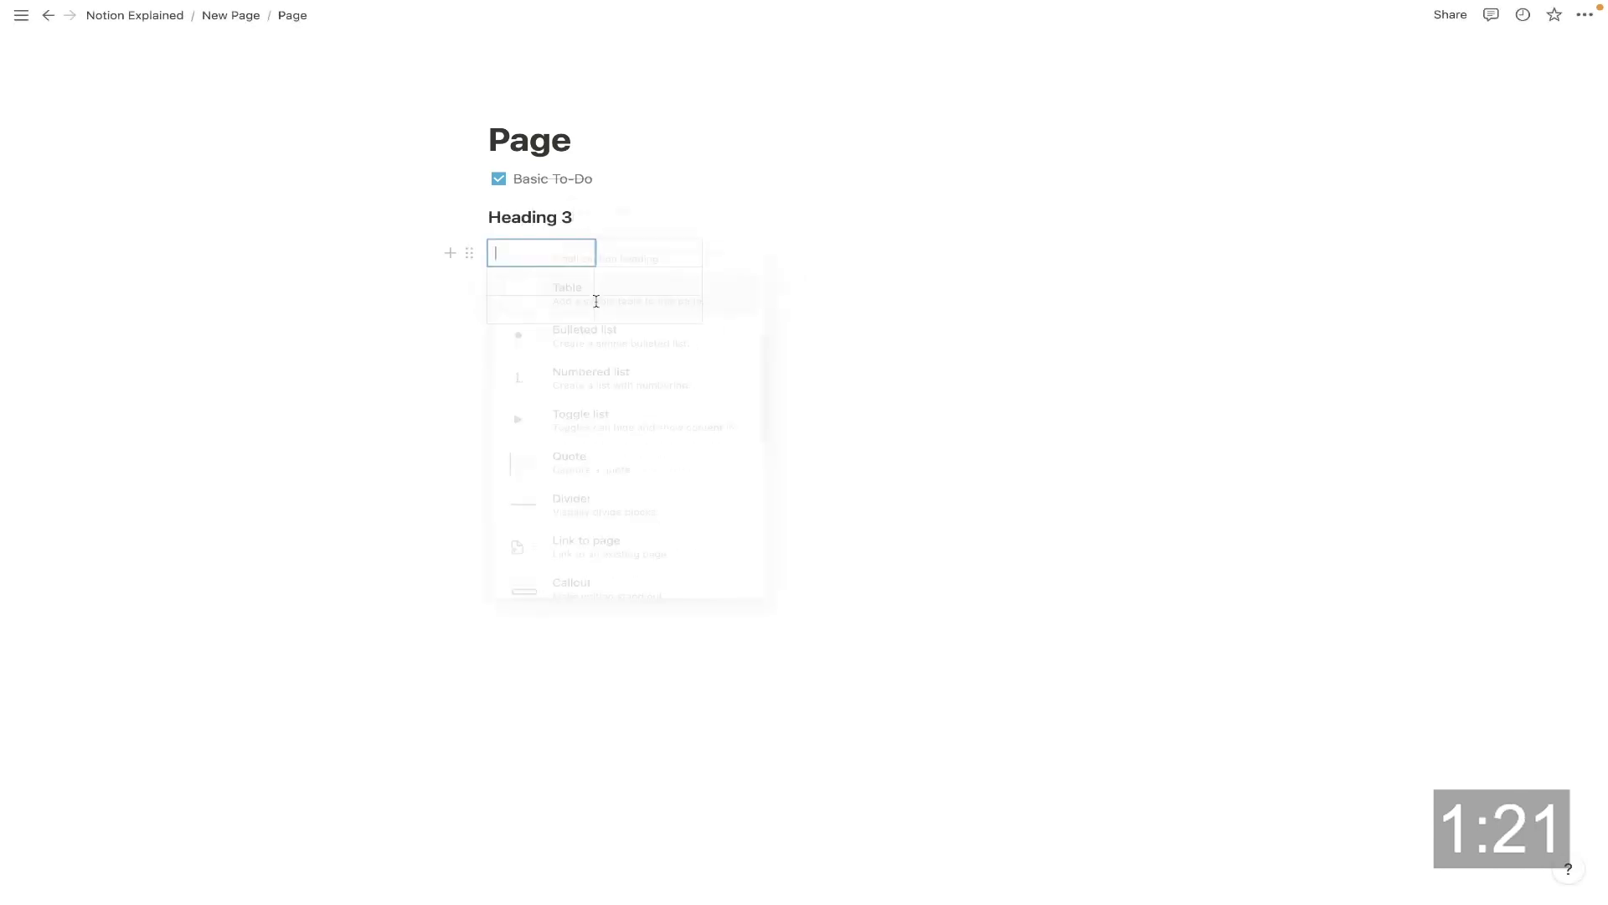
pyautogui.click(708, 254)
pyautogui.click(817, 255)
pyautogui.click(704, 329)
# Step: Enter 'Fill THis out' in the table's first cell and dismiss the block menu
pyautogui.click(578, 251)
pyautogui.write('Fill THis out')
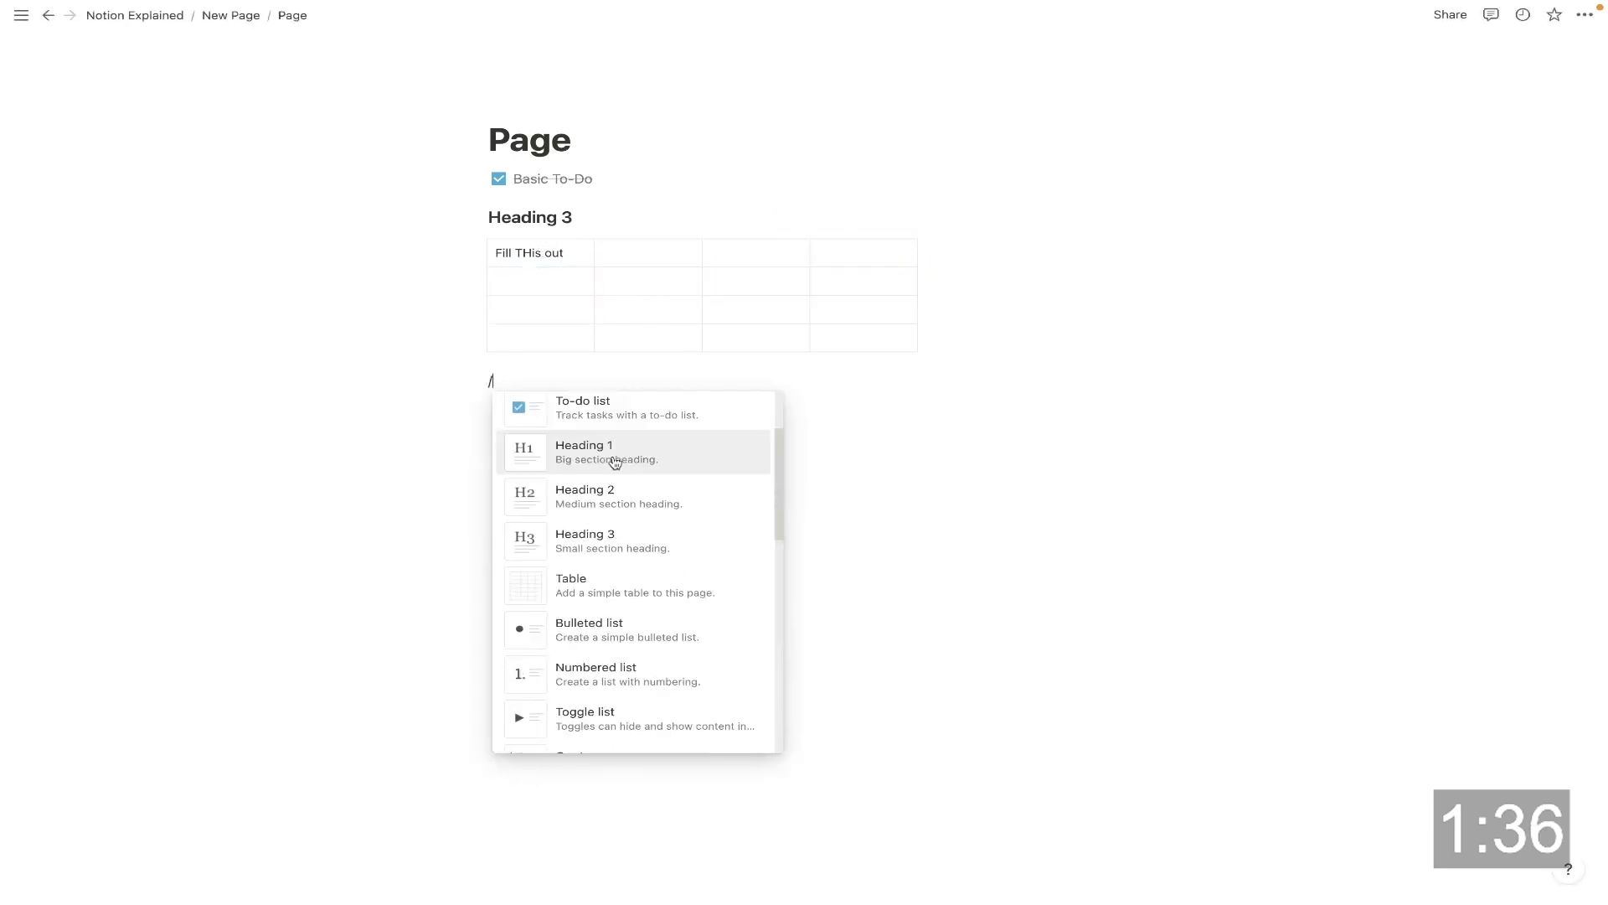
pyautogui.scroll(-10, 615, 462)
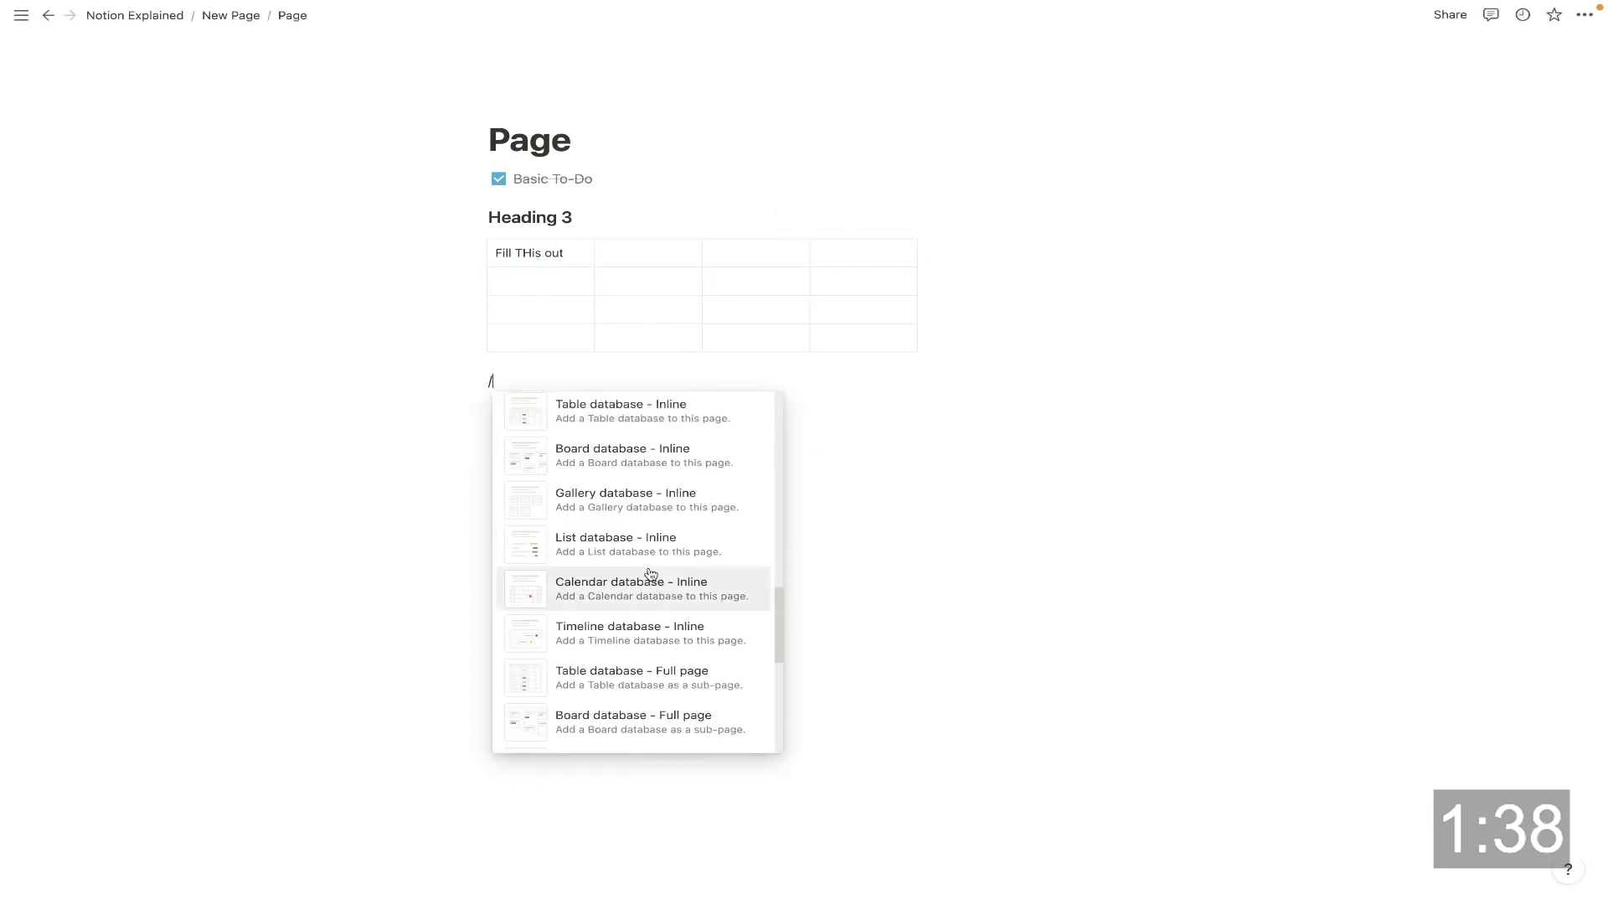
pyautogui.scroll(-4, 645, 587)
pyautogui.click(344, 374)
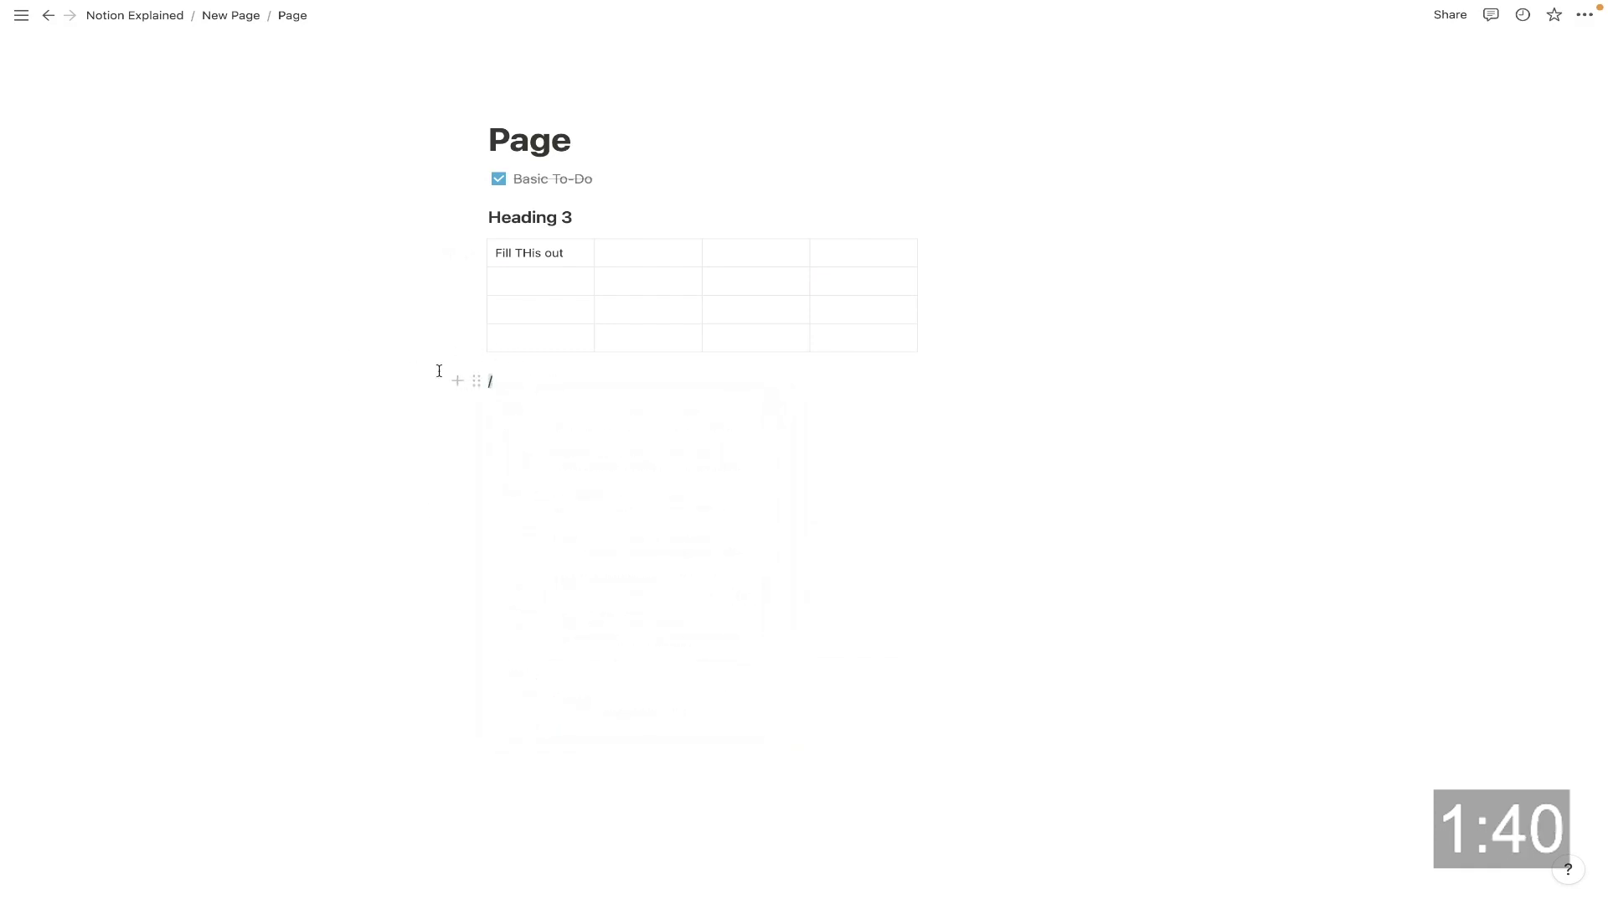
# Step: Delete the stray slash, then the to-do, heading and table blocks together
pyautogui.hotkey('shift', 'Left')
pyautogui.press('BackSpace')
pyautogui.press('BackSpace')
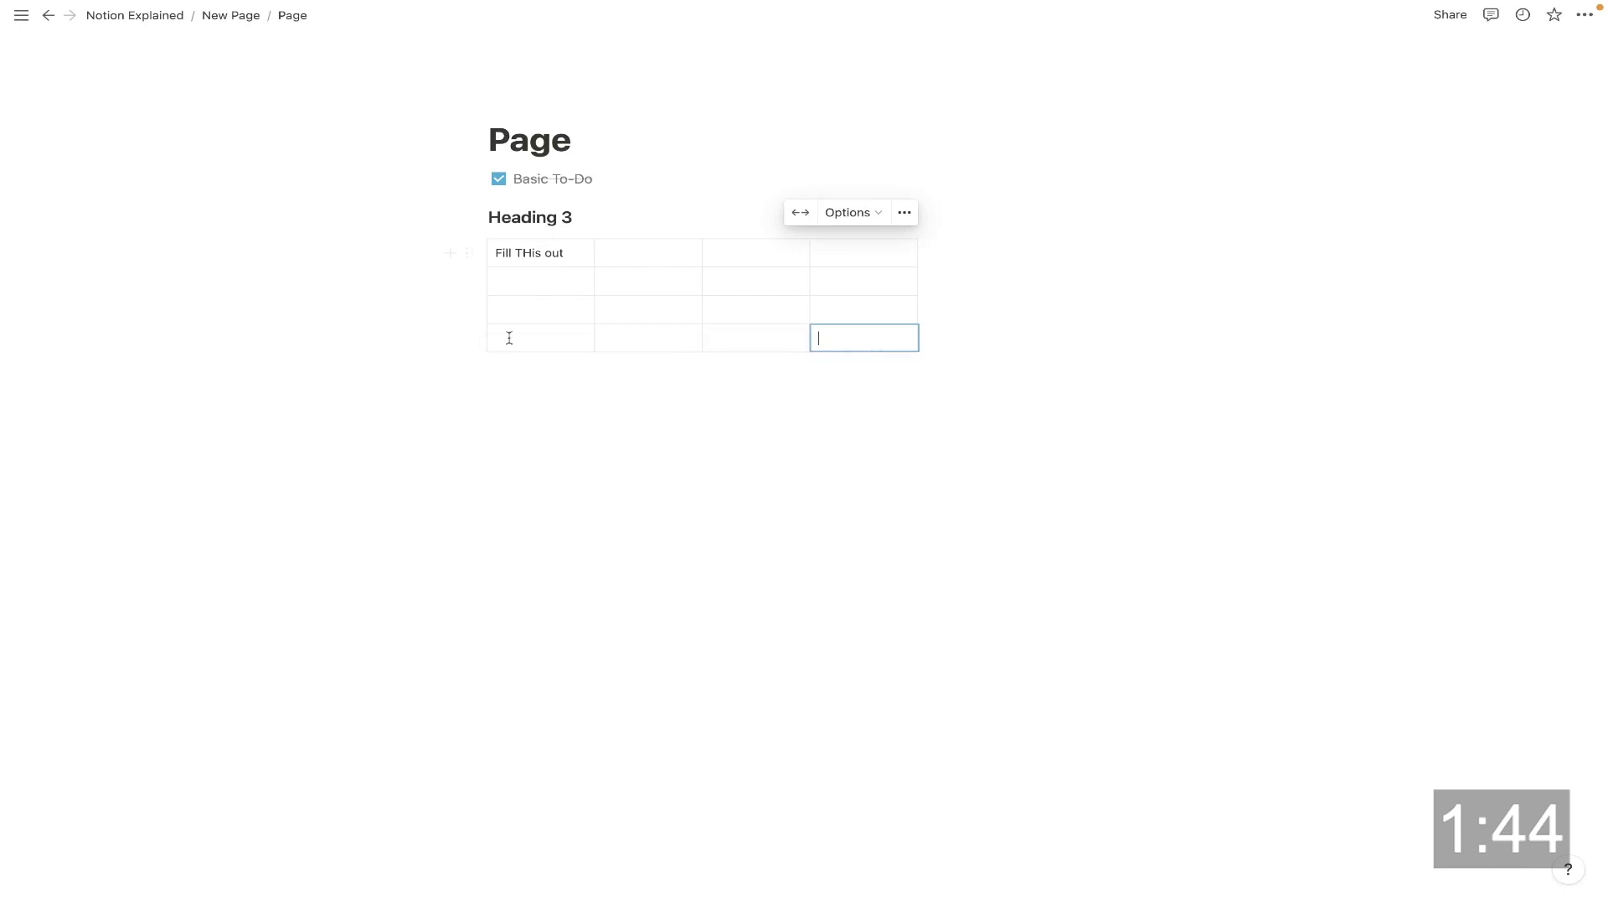
pyautogui.moveTo(695, 428); pyautogui.dragTo(420, 161)
pyautogui.press('BackSpace')
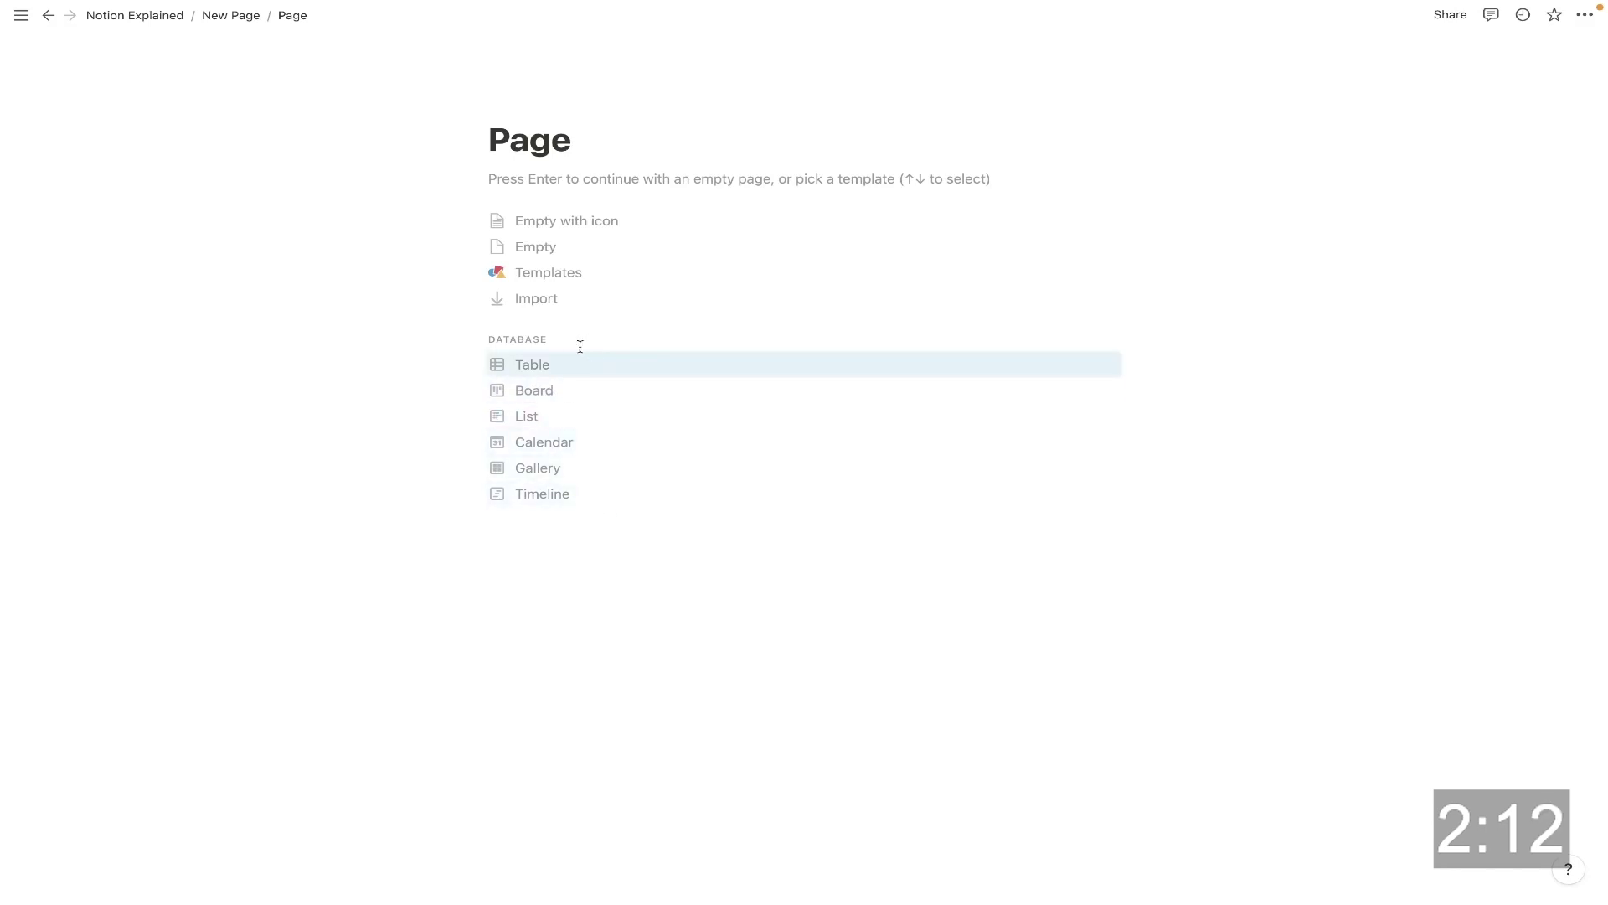
# Step: Convert the page to a table database, add a Board view, and return to the Table view
pyautogui.click(577, 373)
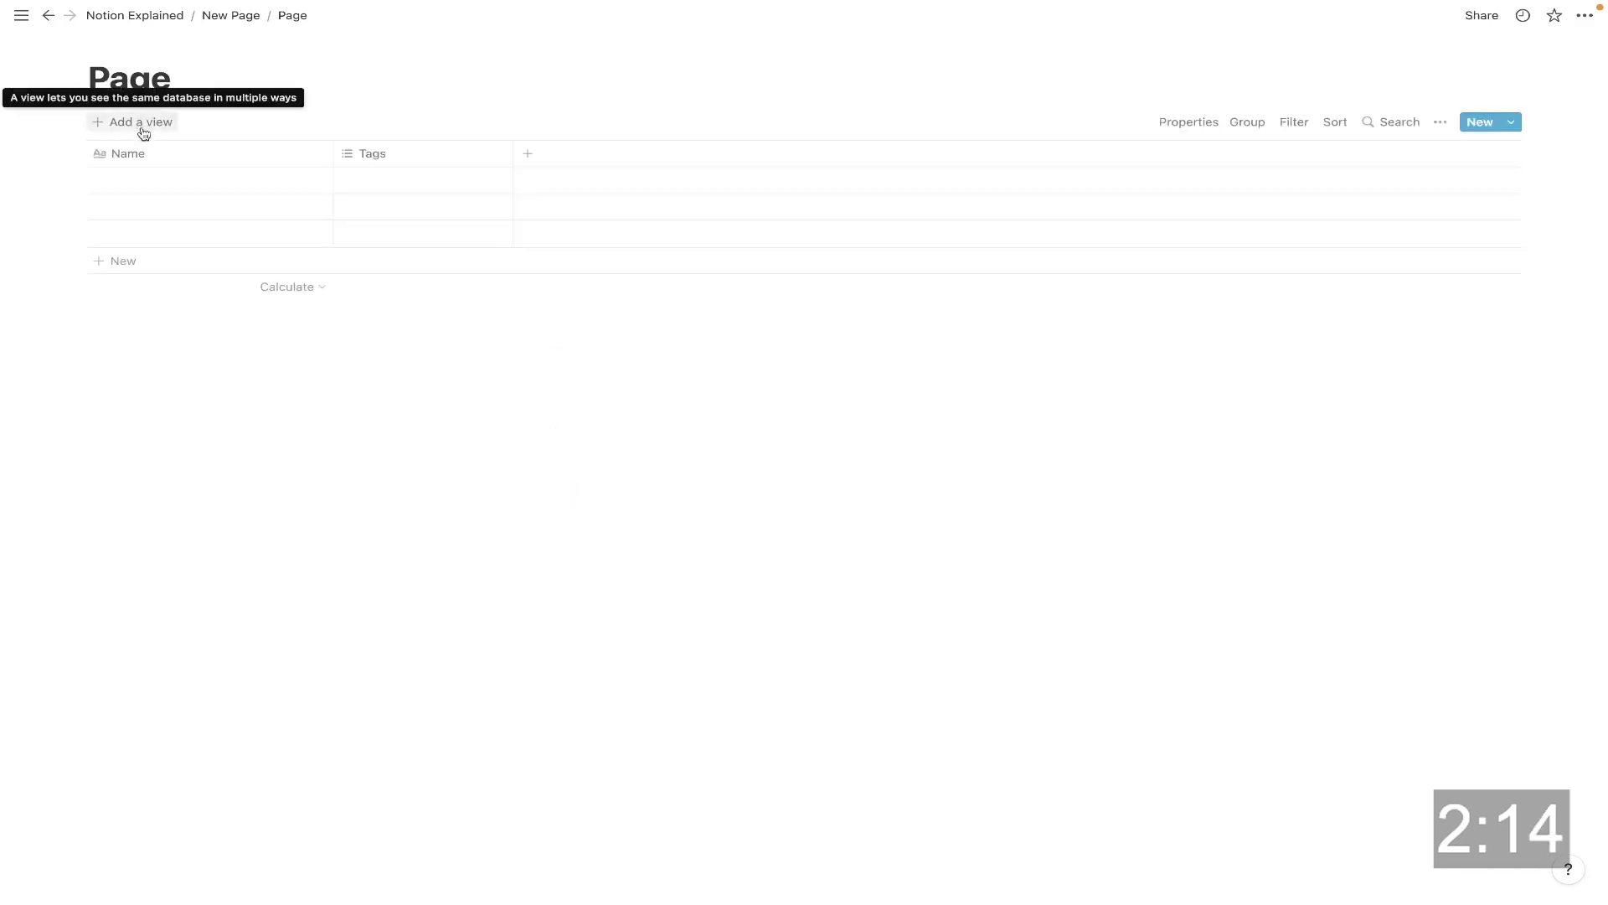
pyautogui.click(142, 126)
pyautogui.click(143, 243)
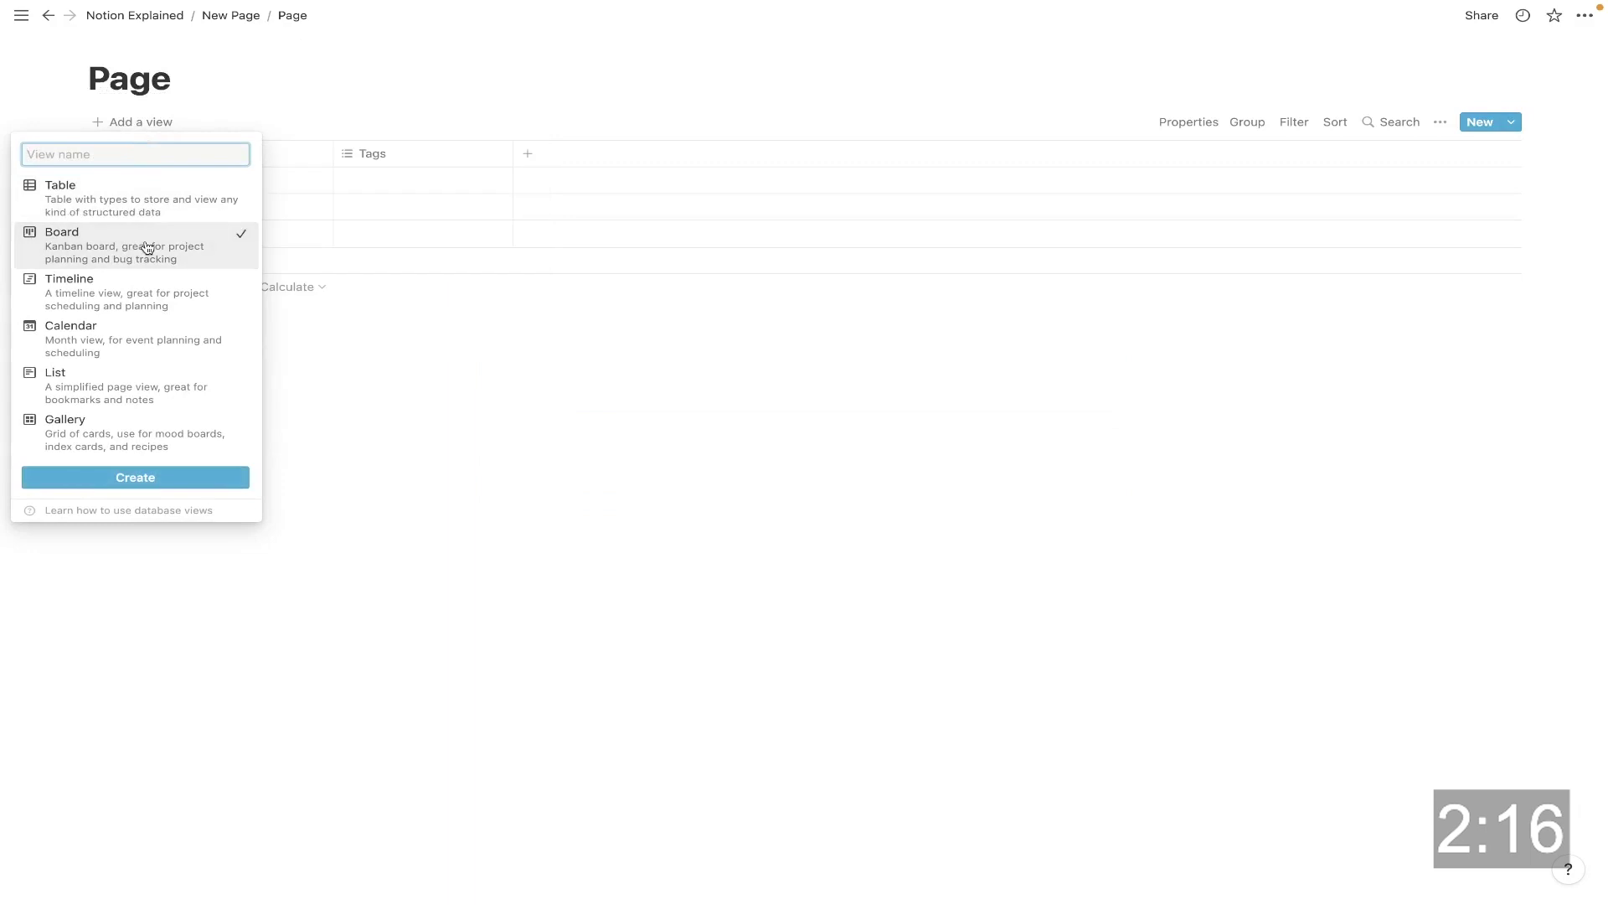
pyautogui.click(182, 488)
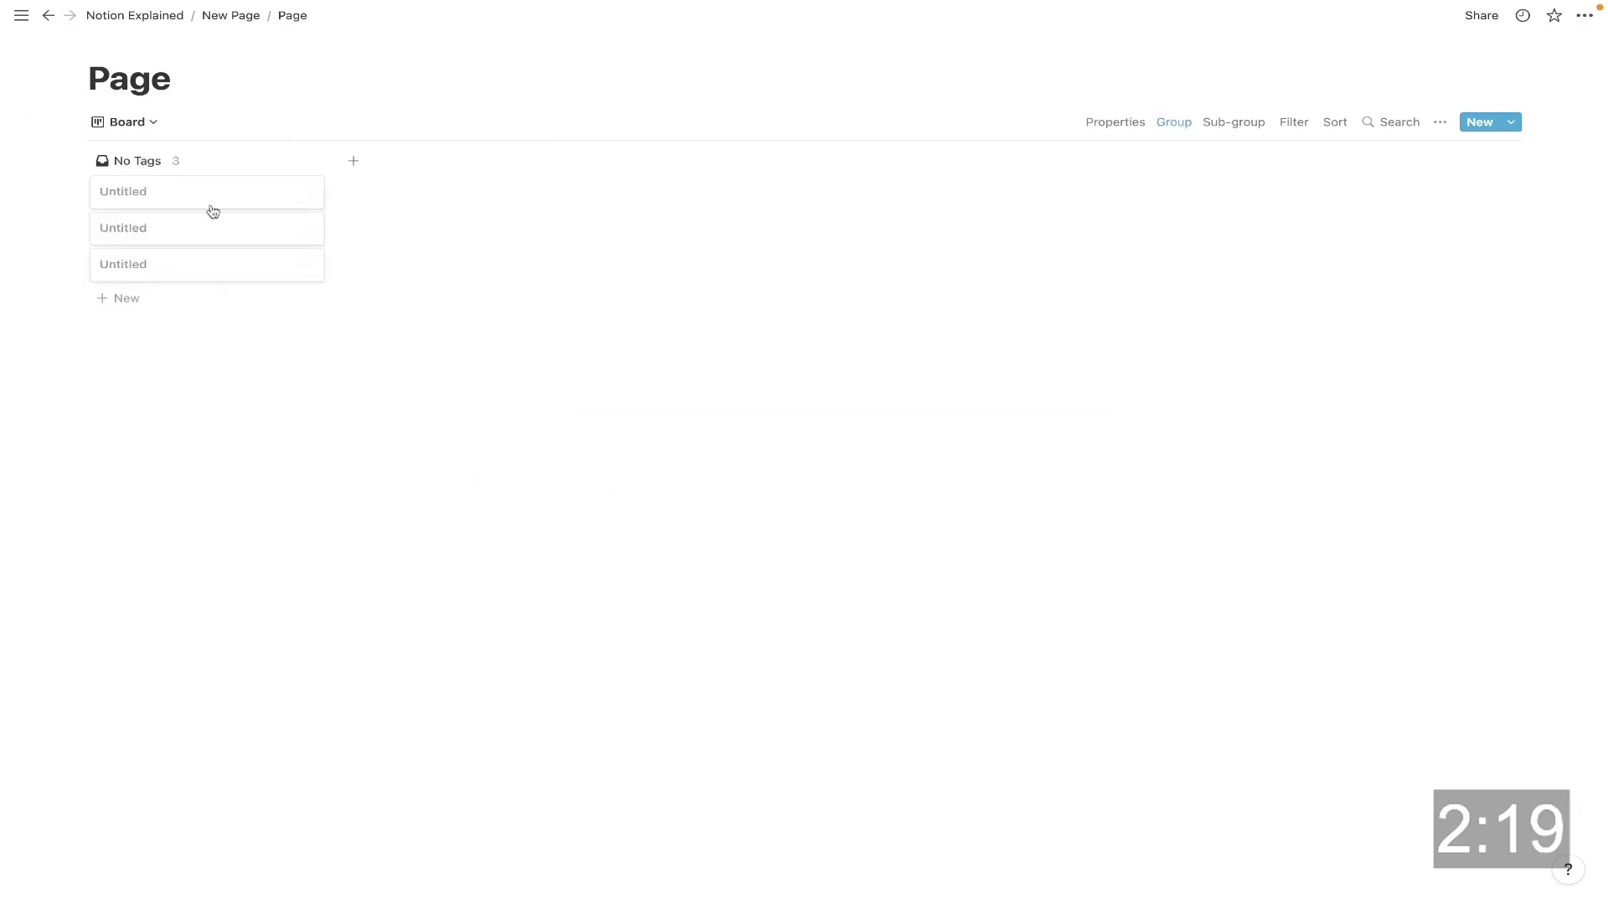
pyautogui.click(134, 122)
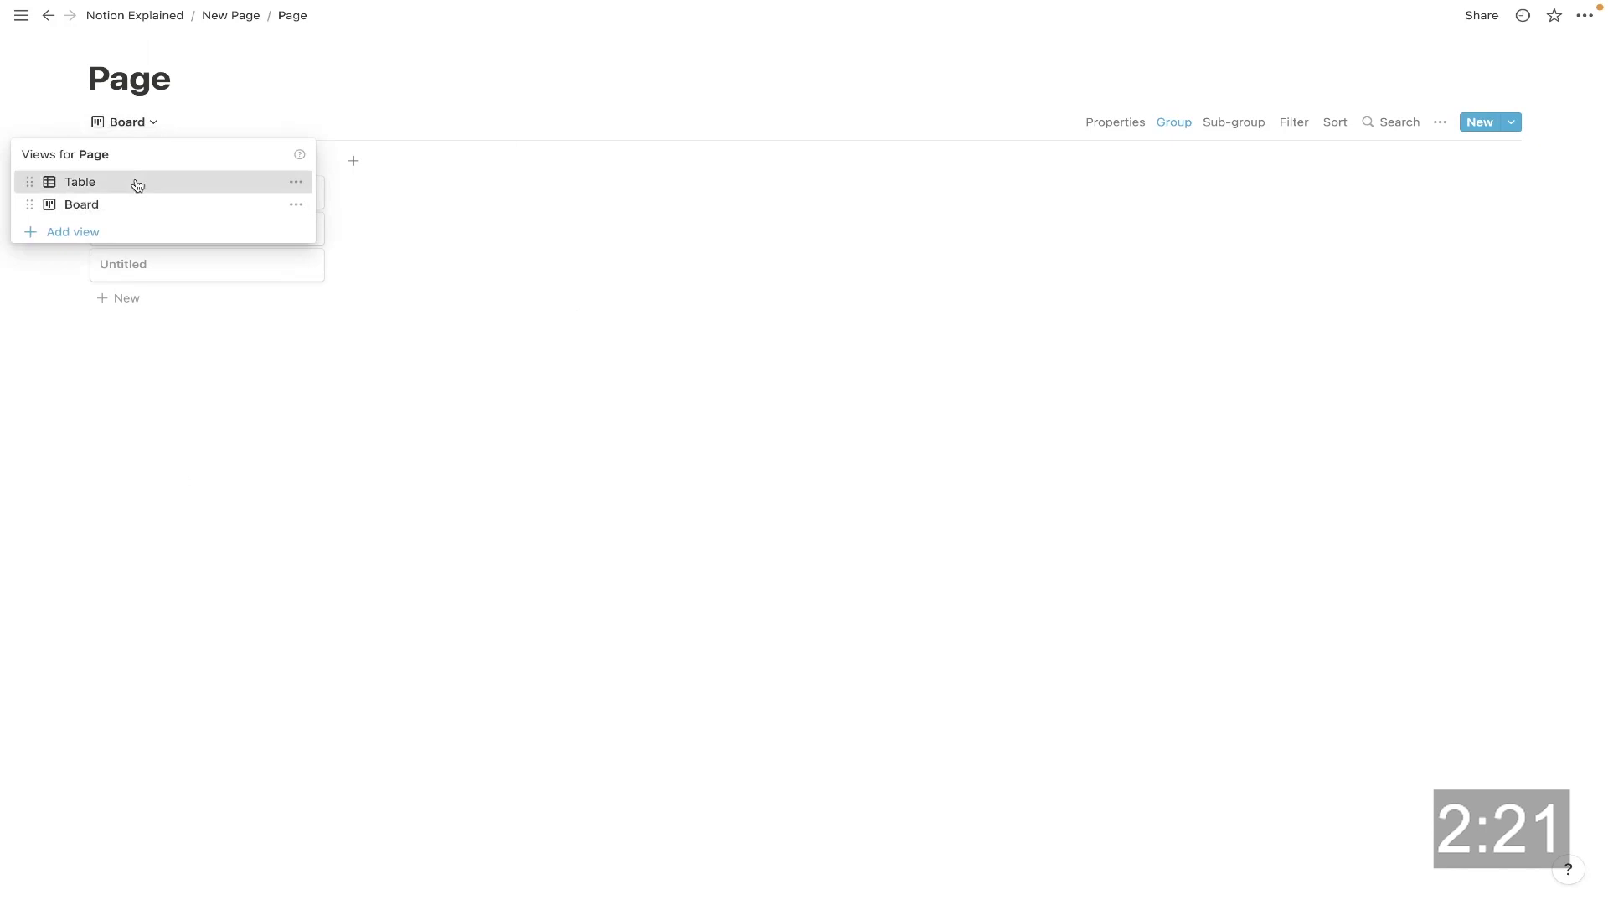
pyautogui.click(137, 183)
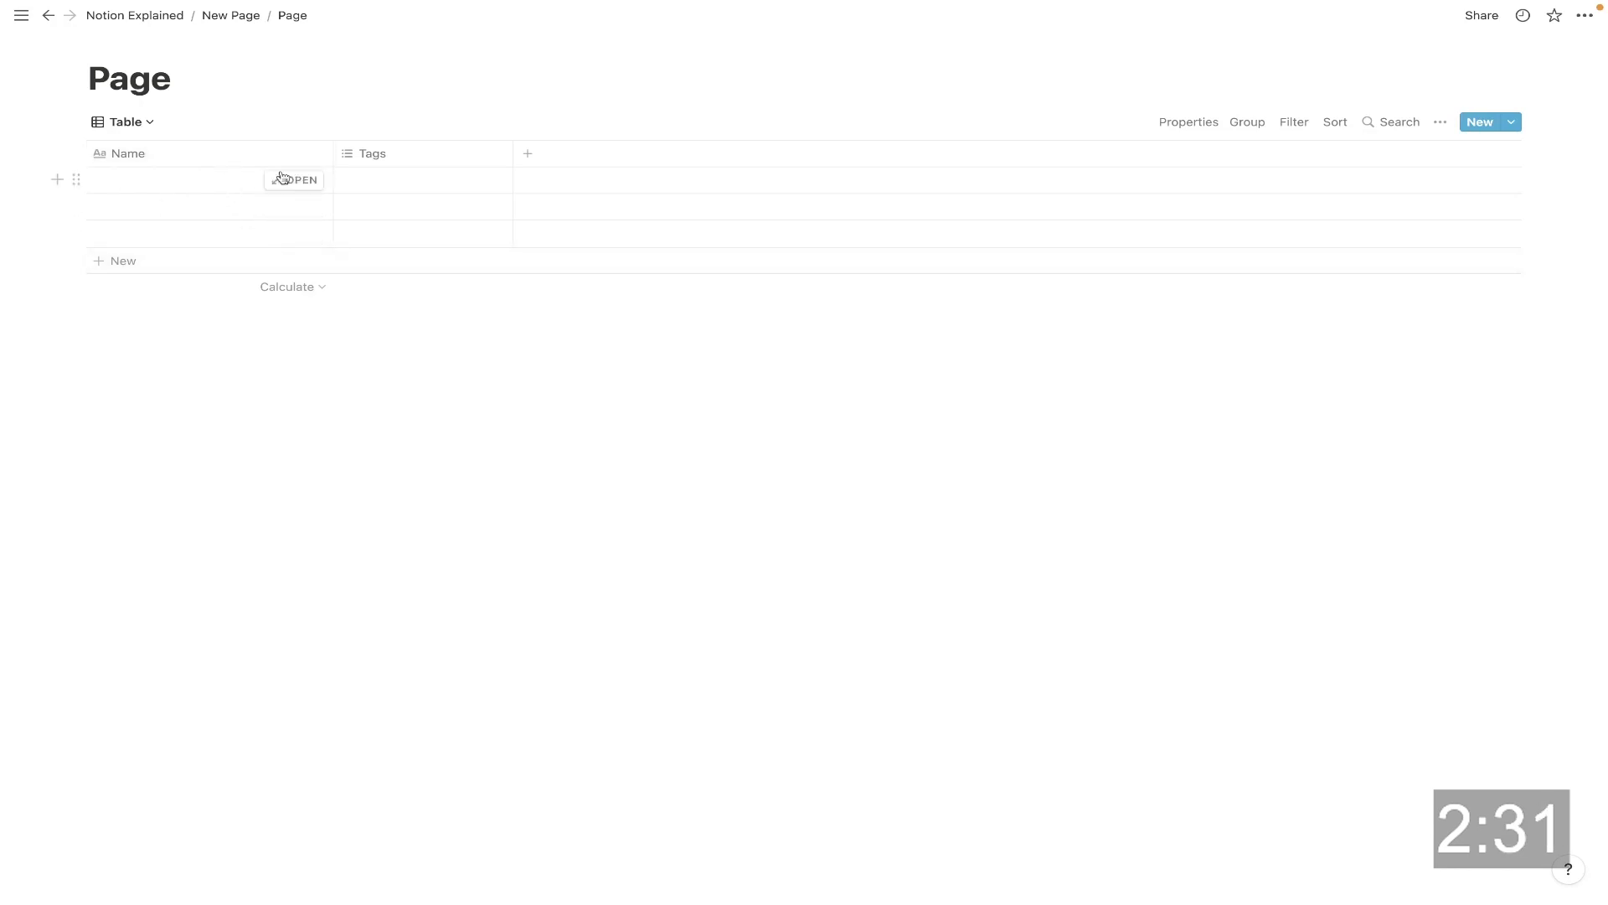
# Step: Delete the Tags column from the table
pyautogui.click(399, 163)
pyautogui.click(350, 456)
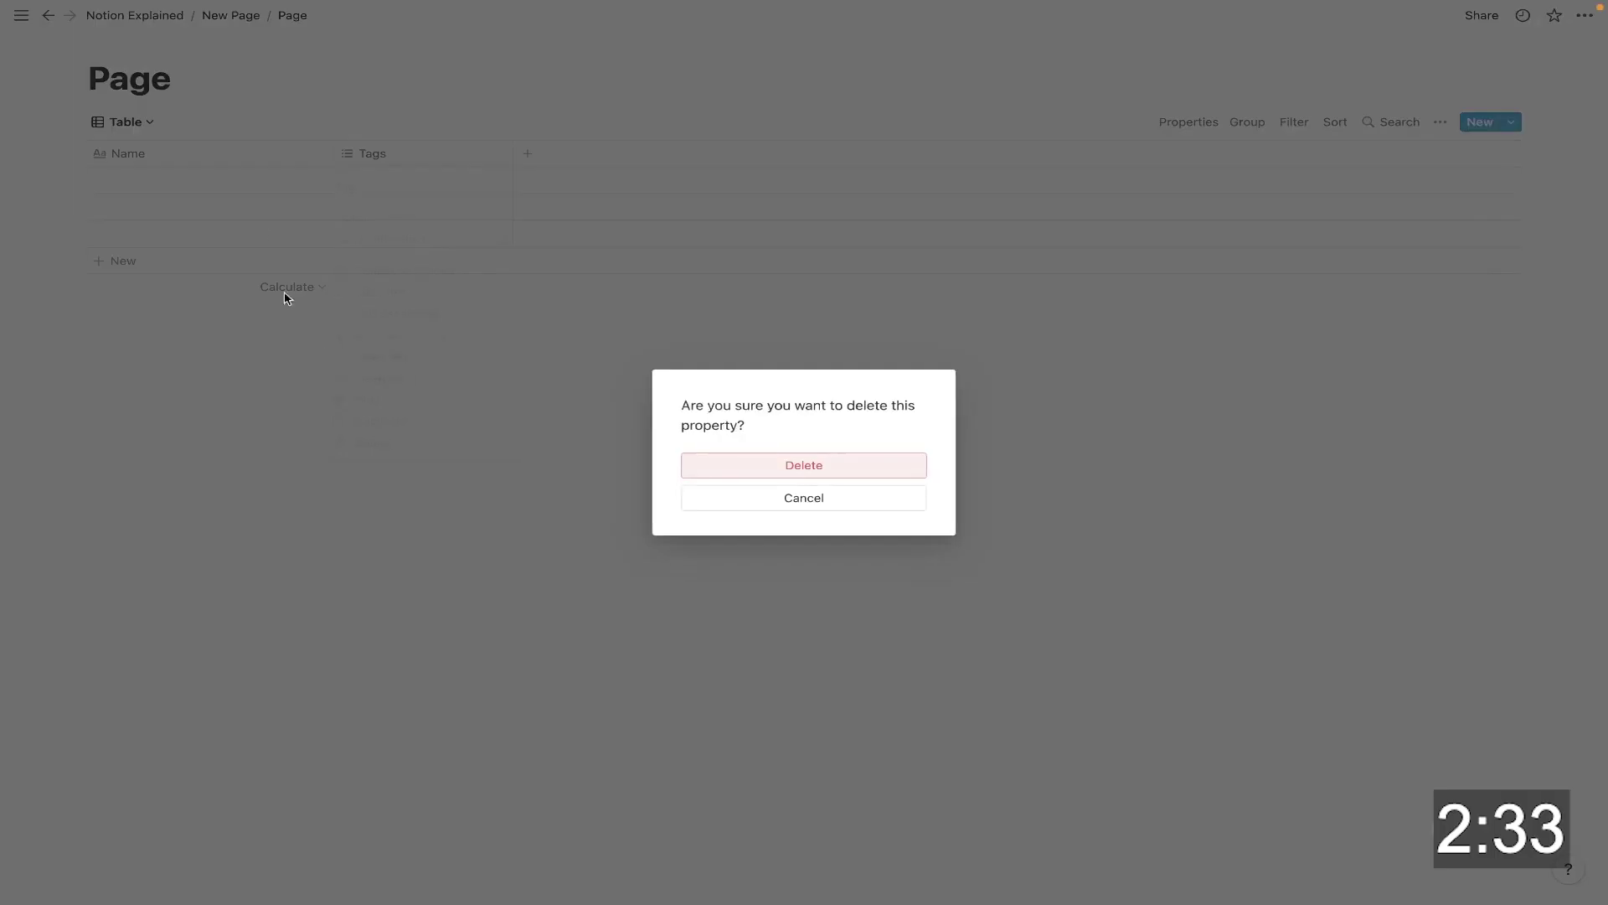
pyautogui.click(740, 477)
# Step: Rename the Name column to Books
pyautogui.click(223, 154)
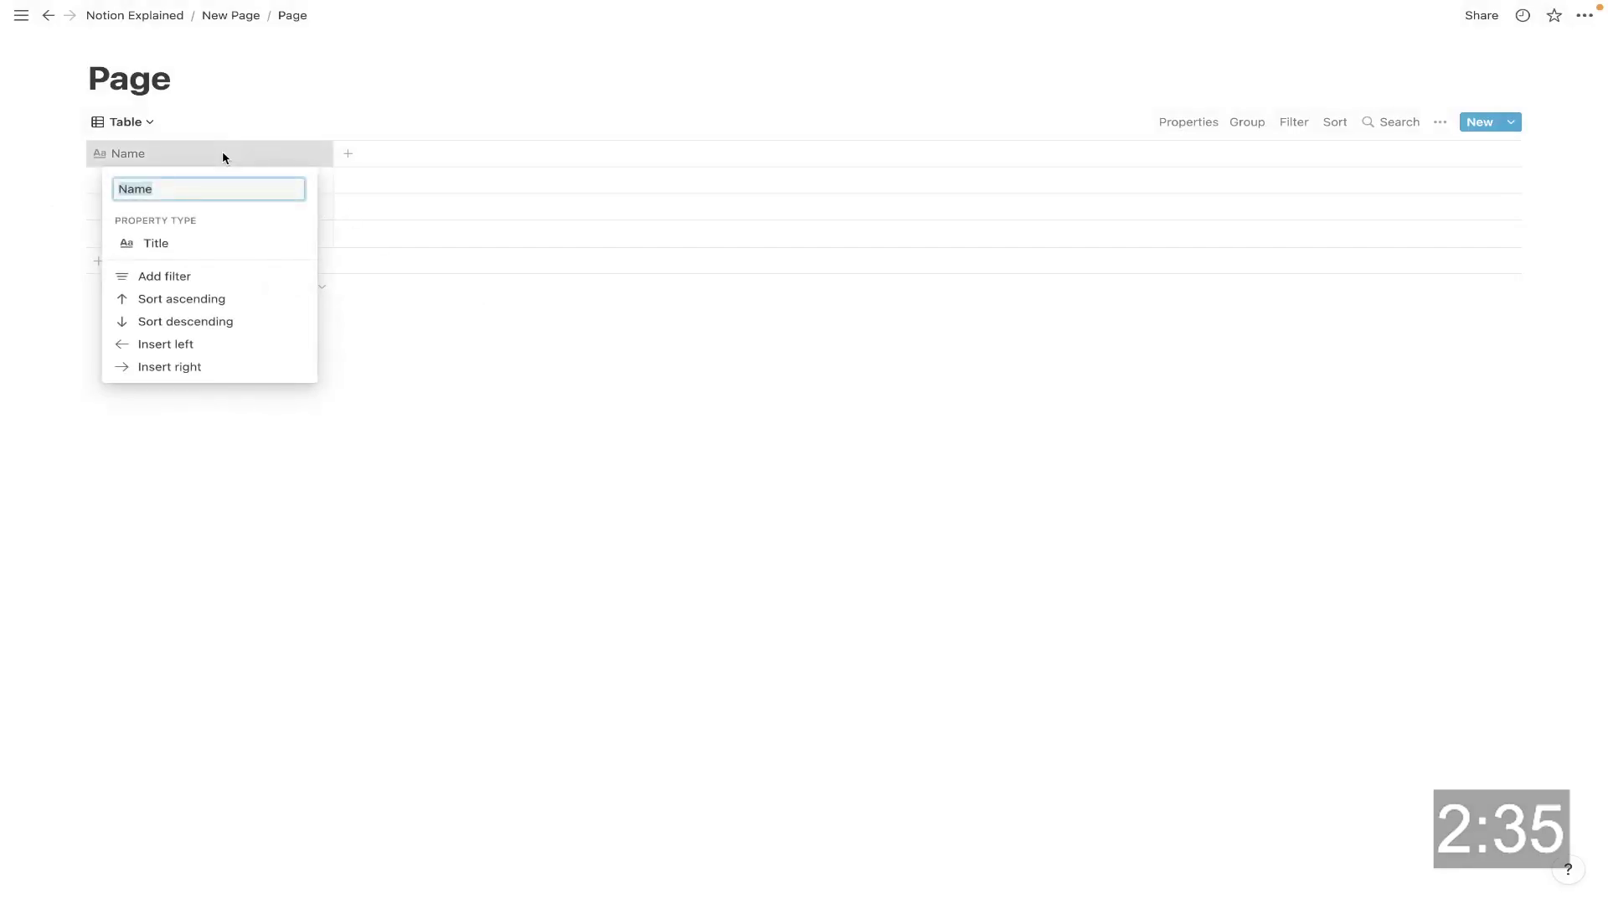
pyautogui.click(196, 155)
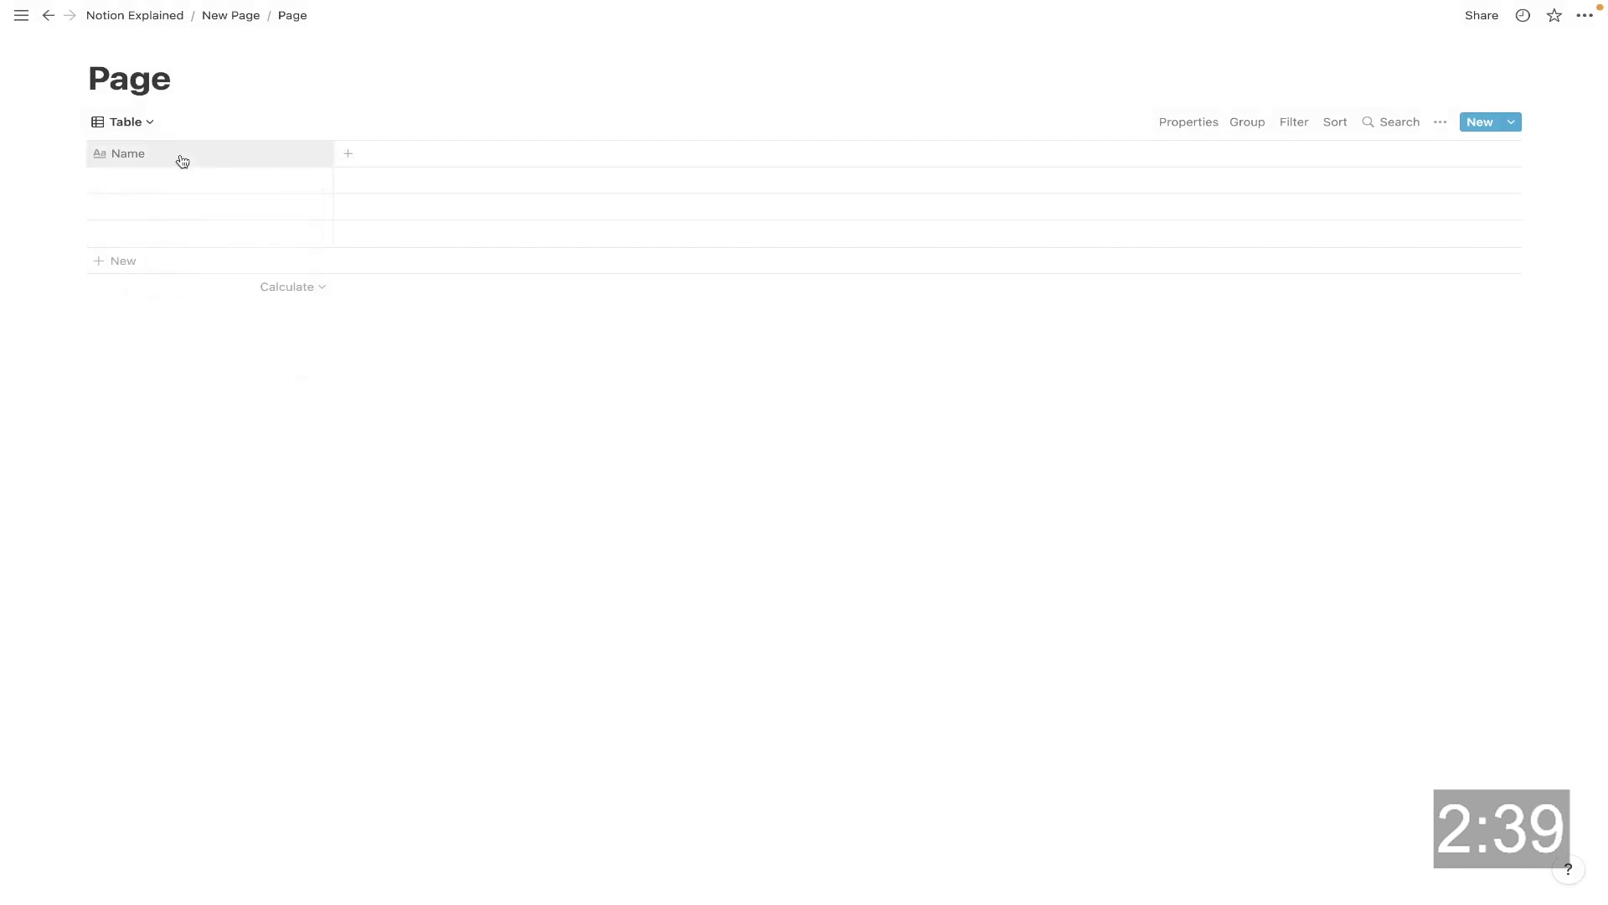
pyautogui.click(196, 155)
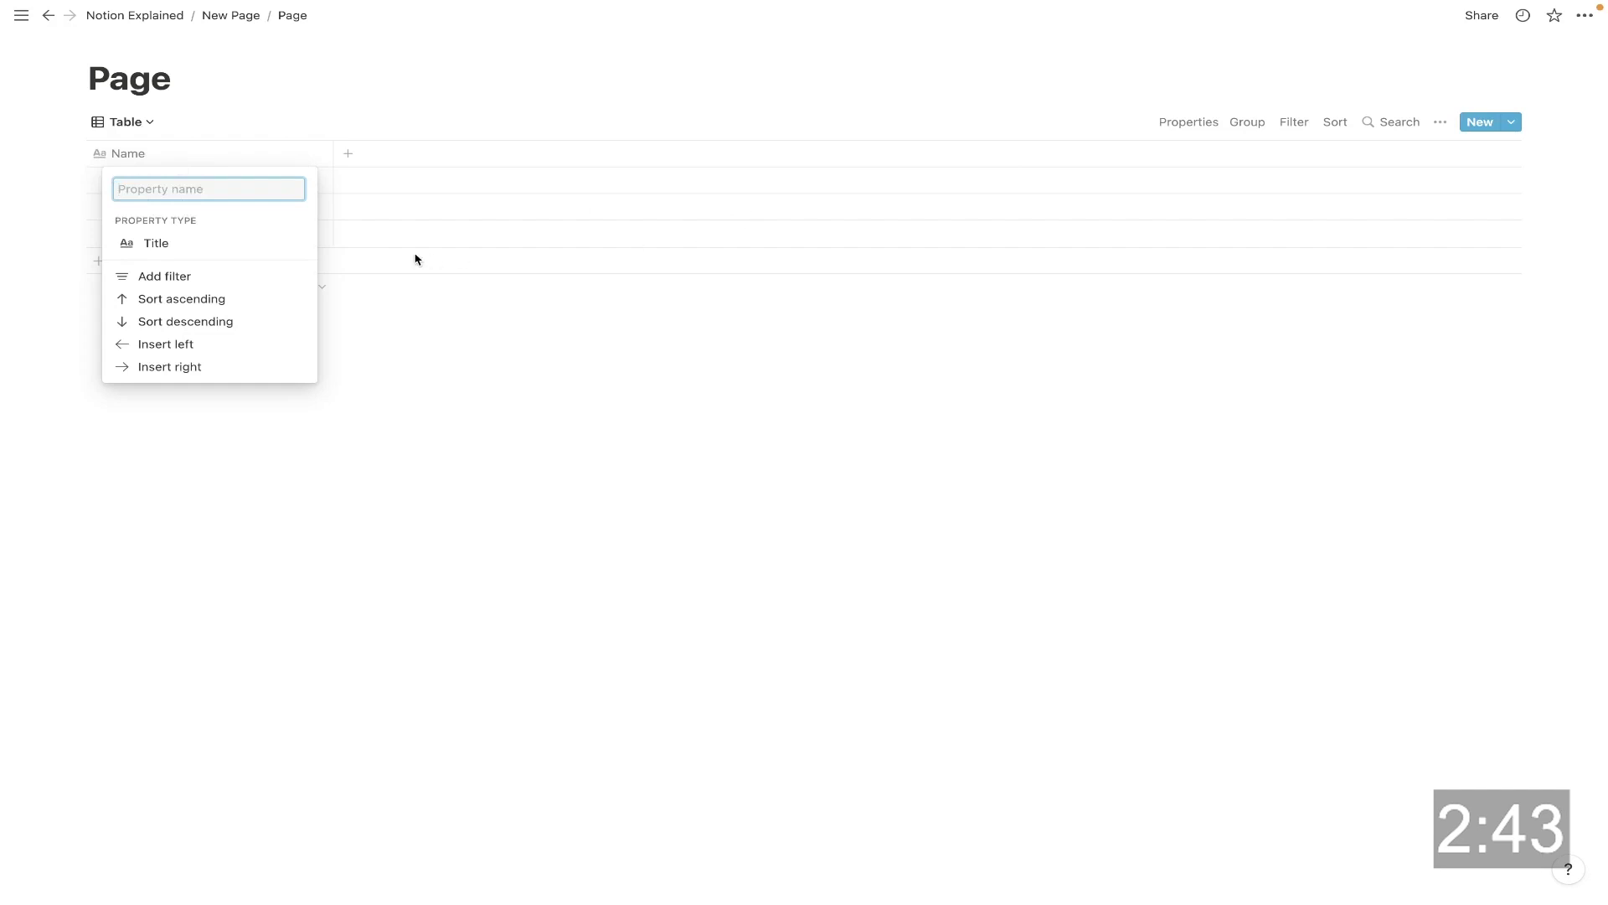
pyautogui.write('Books')
pyautogui.press('Return')
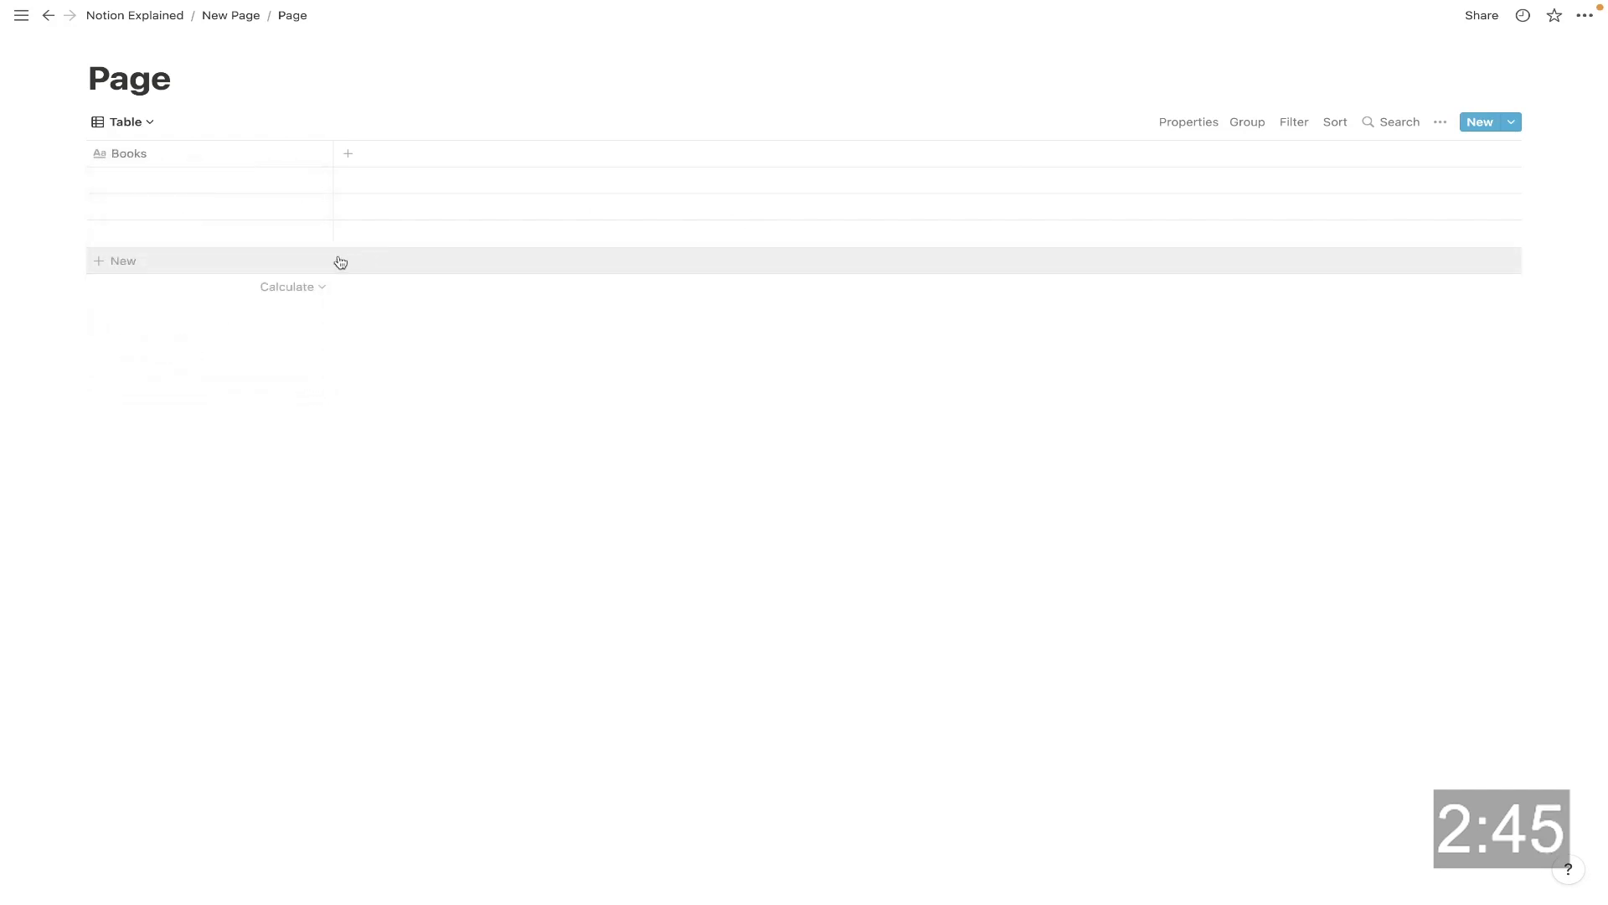
# Step: Paste 'Reality Transurfing' as the first book entry
pyautogui.click(232, 177)
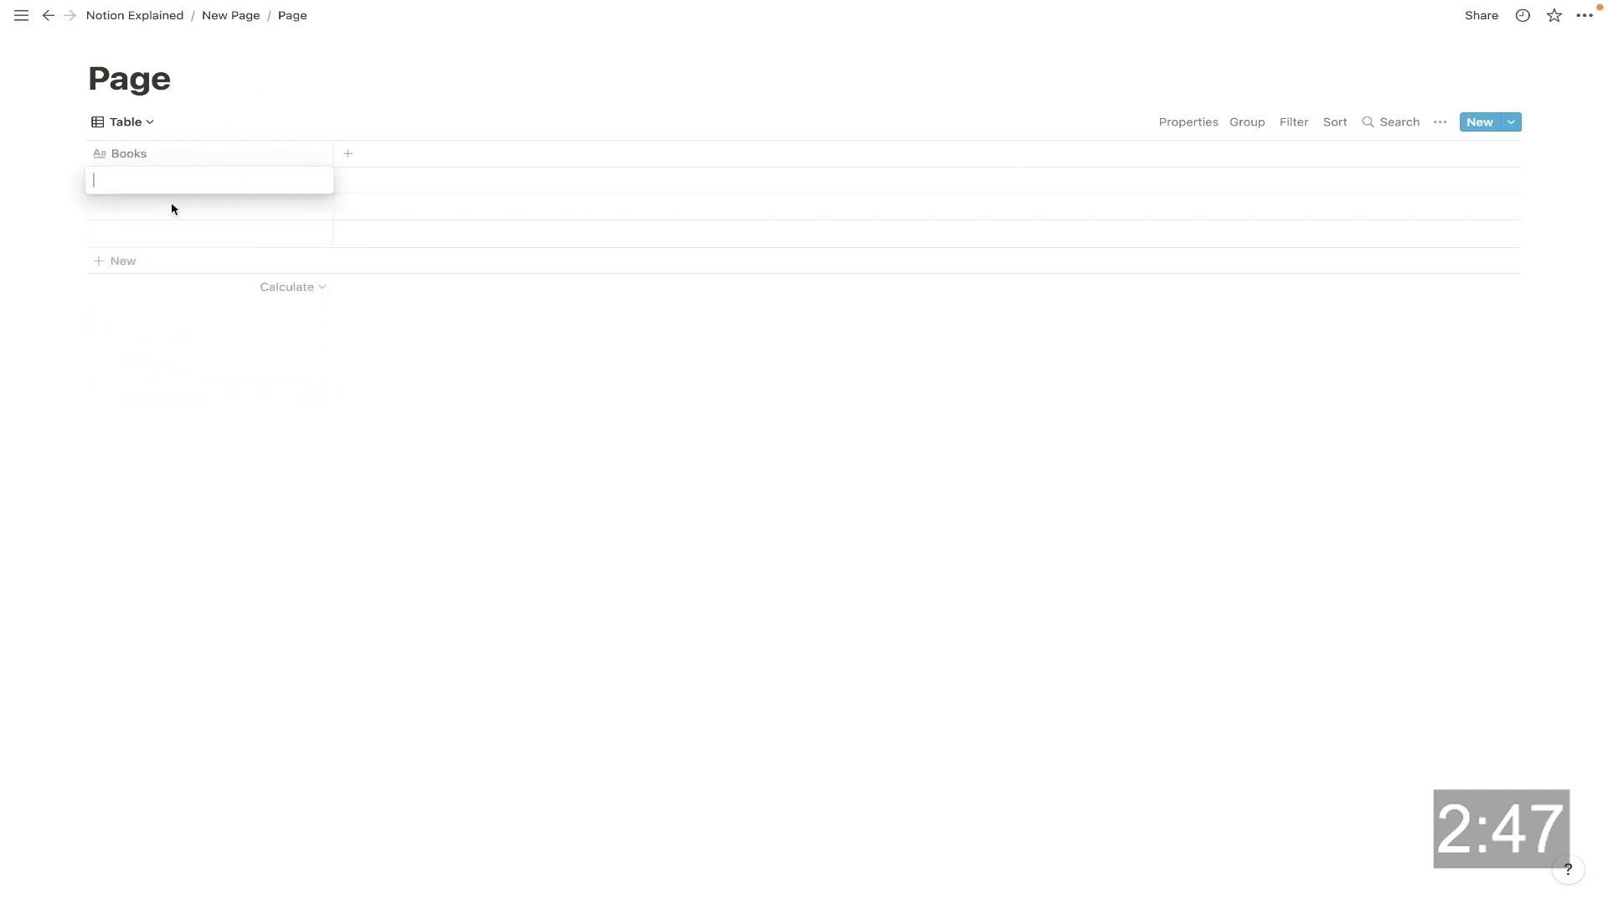
pyautogui.write('Reality Transurfing')
pyautogui.press('Return')
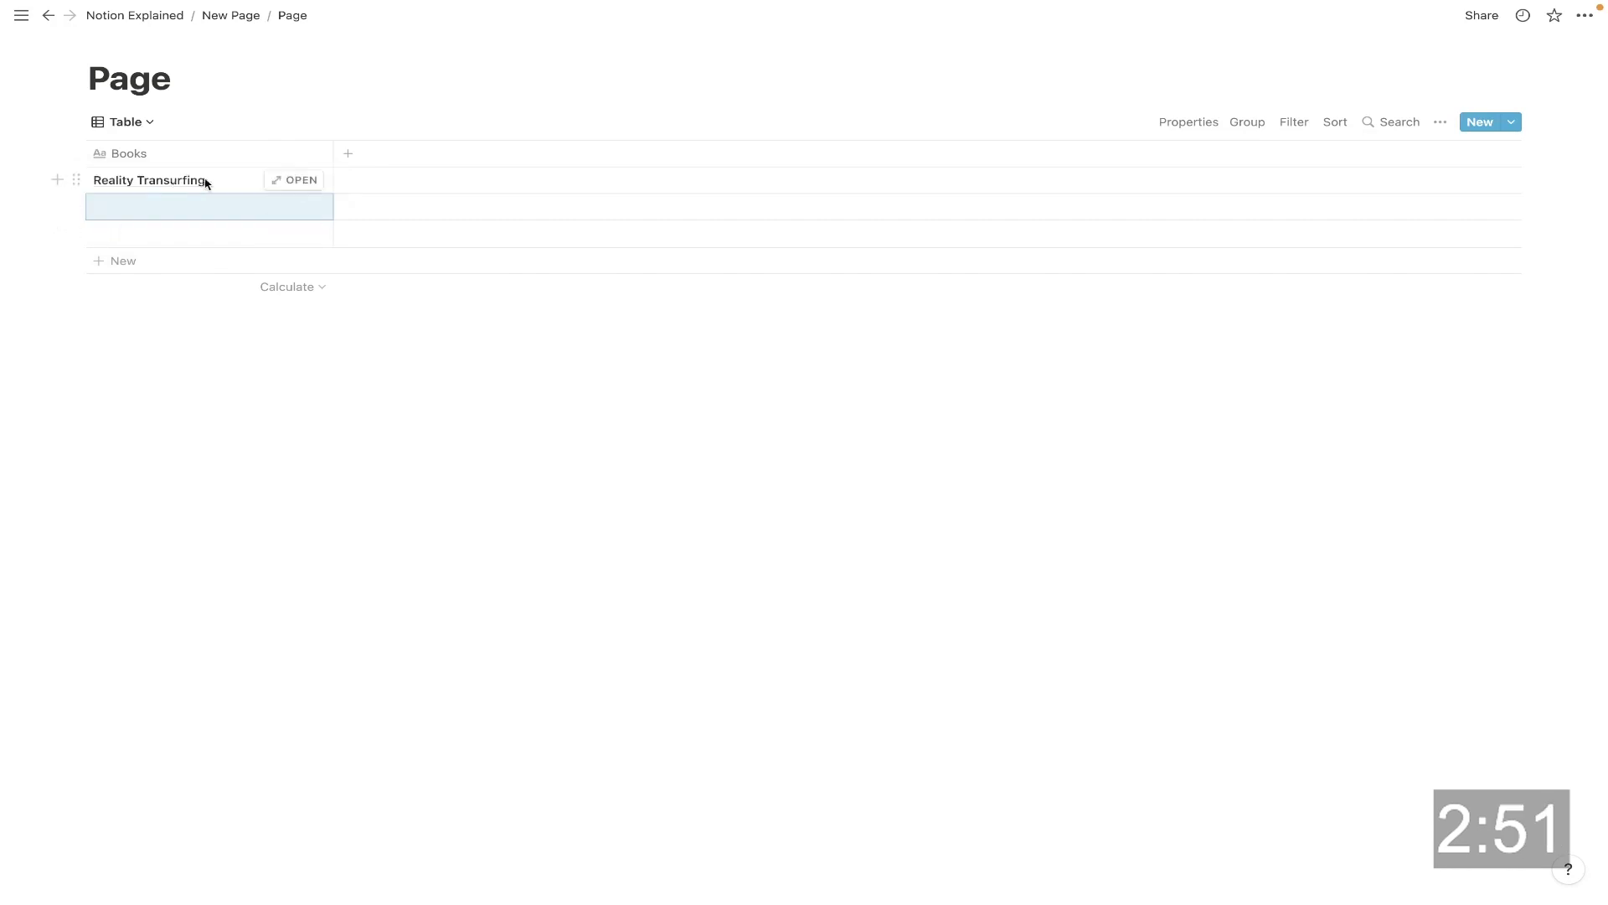
# Step: In the Reality Transurfing page, insert an inline table database using /inline
pyautogui.click(287, 181)
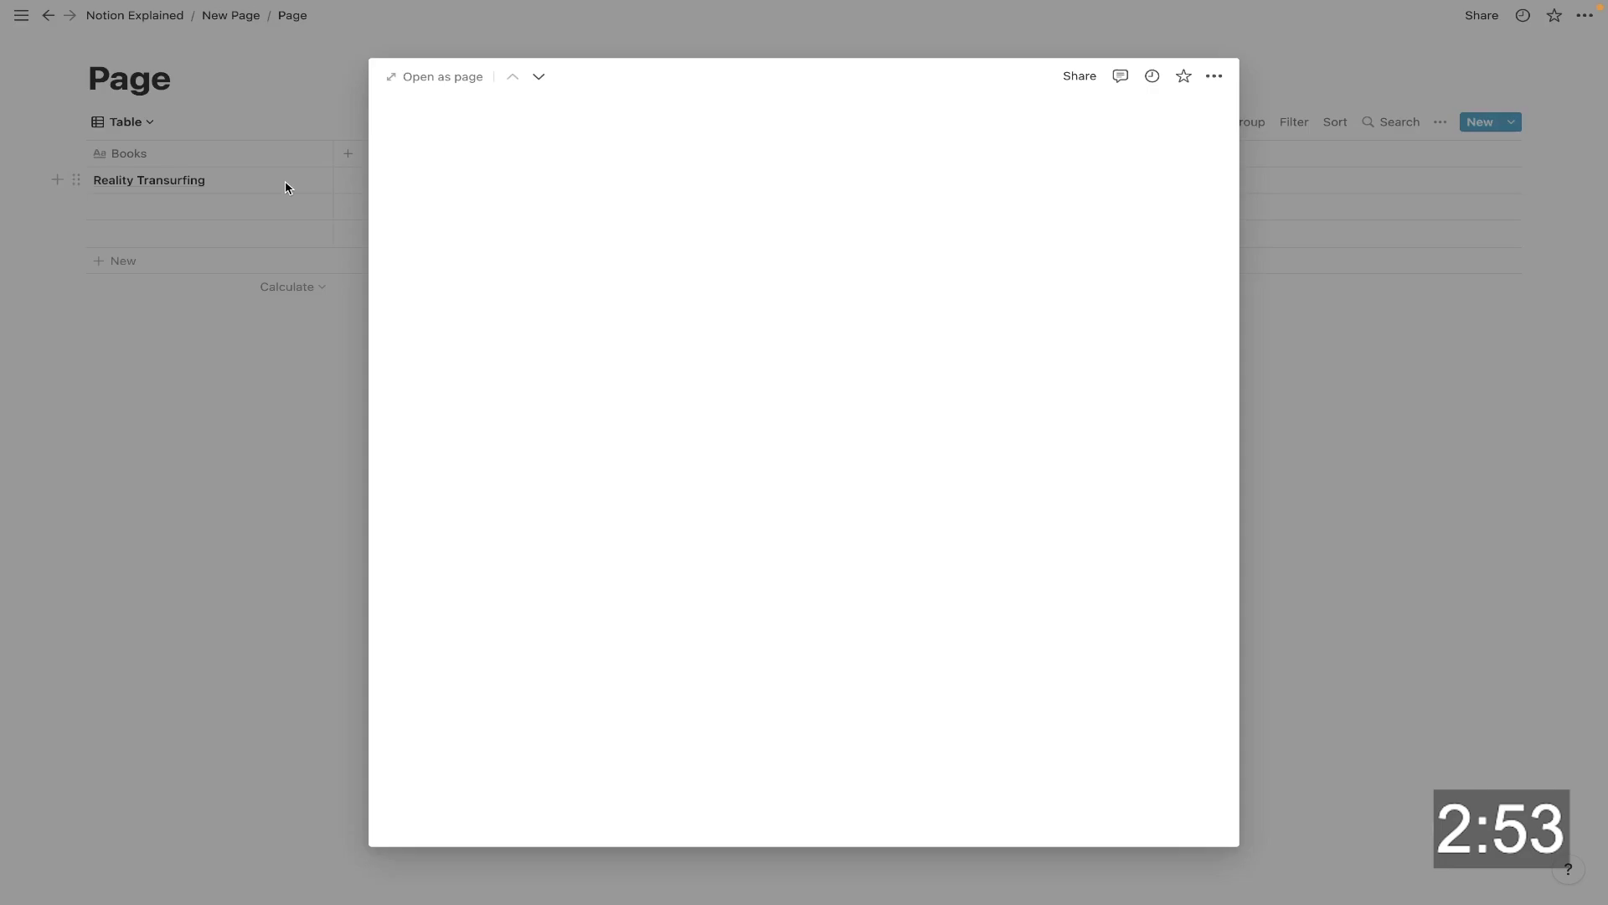
pyautogui.click(517, 309)
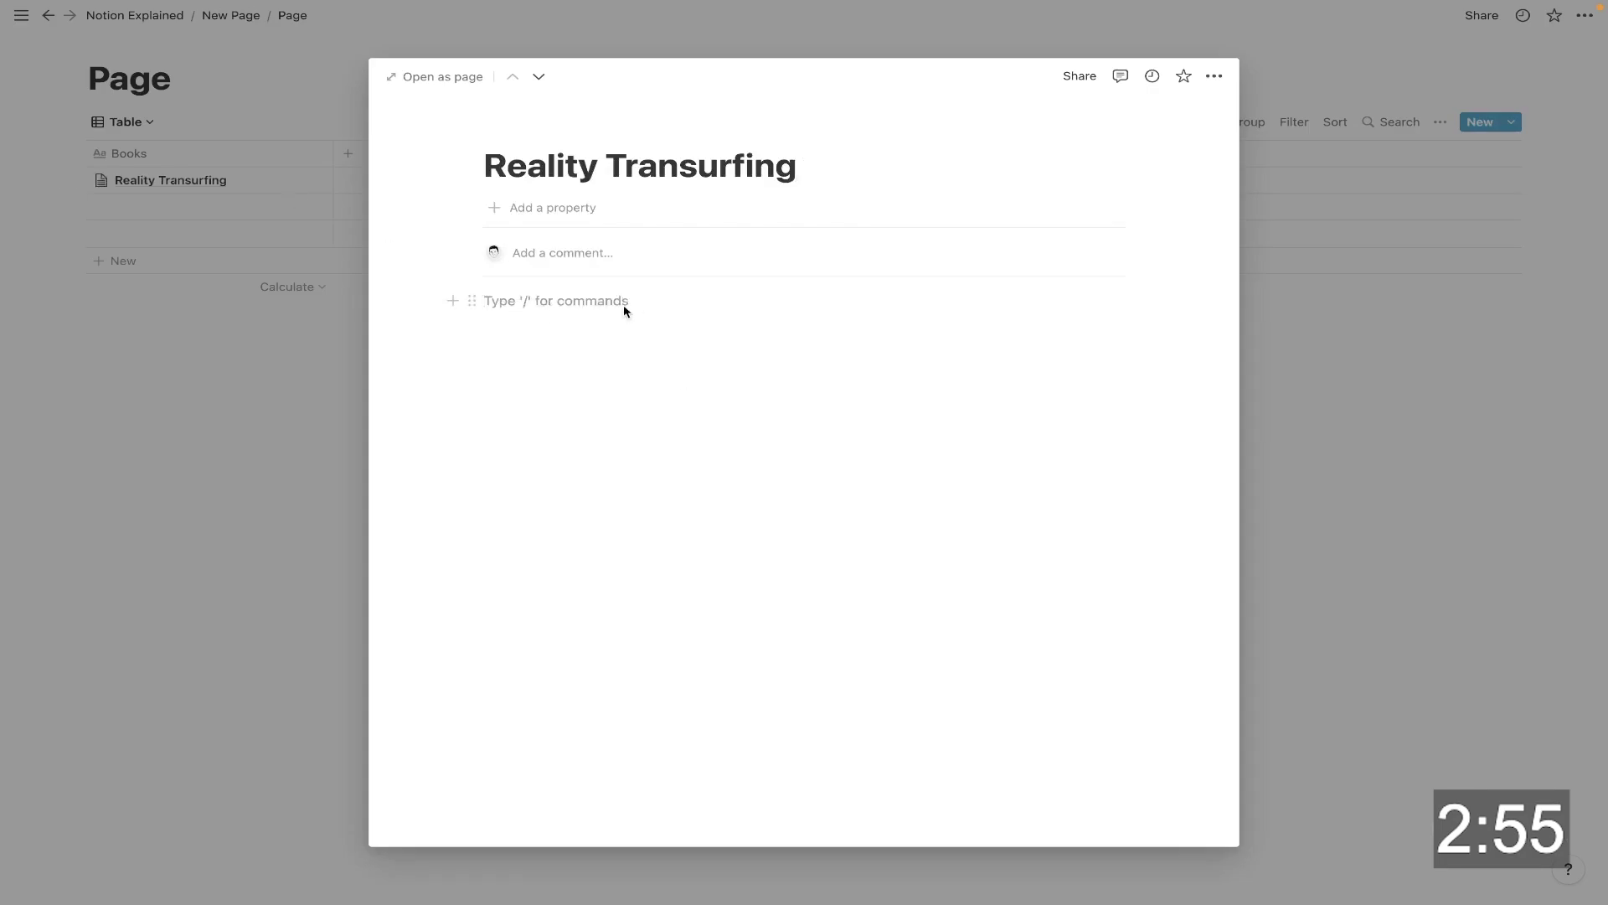
pyautogui.write('/')
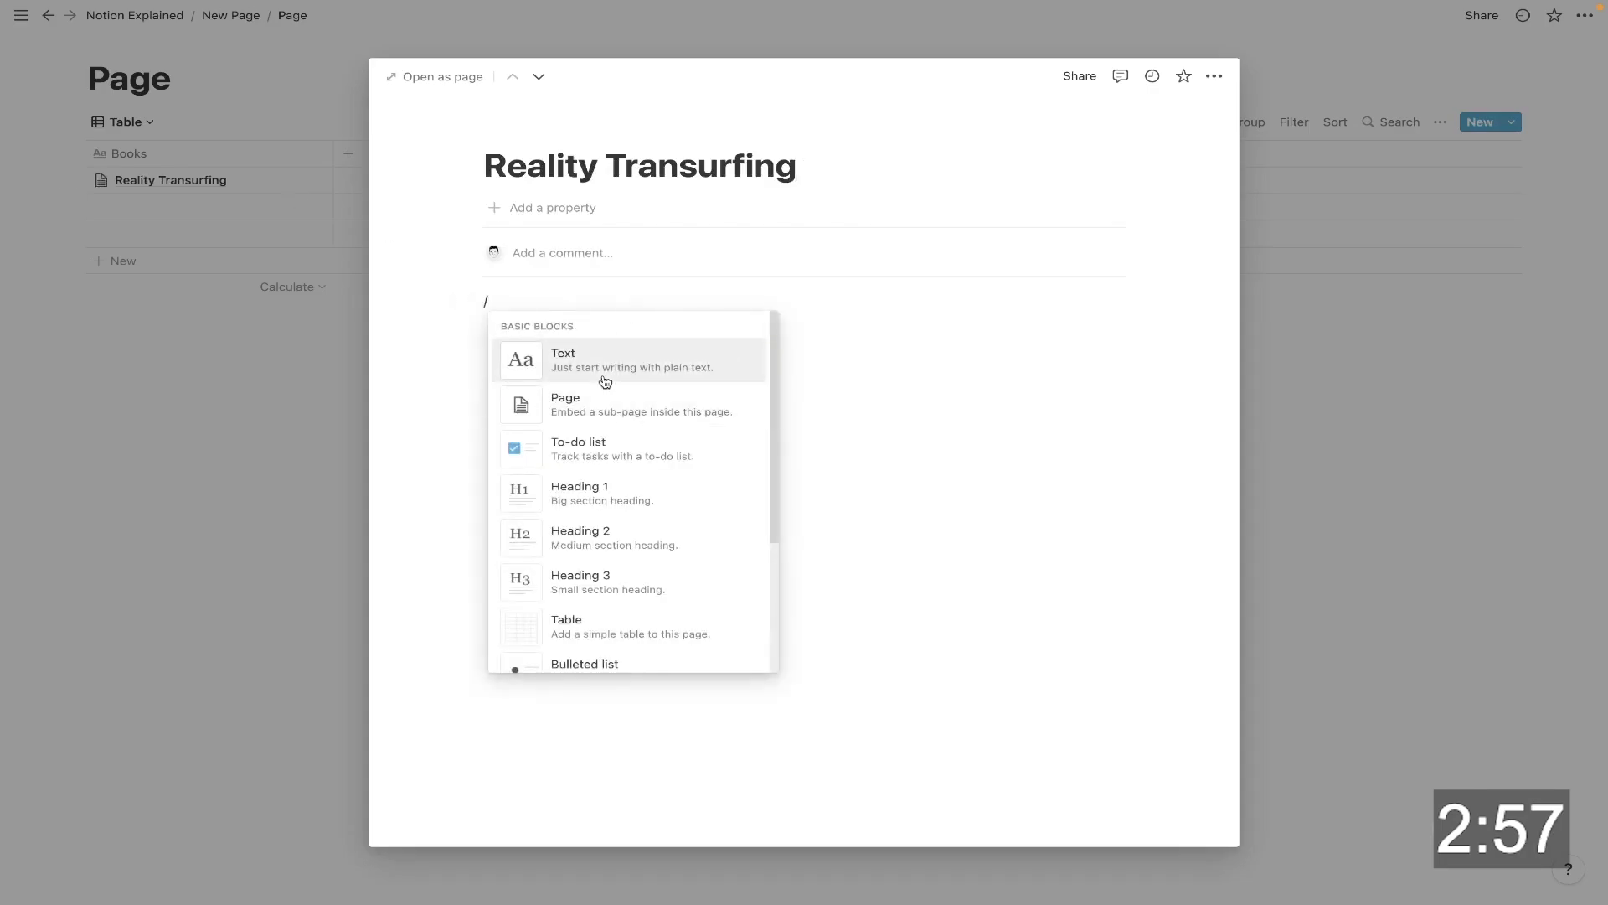
pyautogui.scroll(-4, 605, 381)
pyautogui.scroll(4, 604, 377)
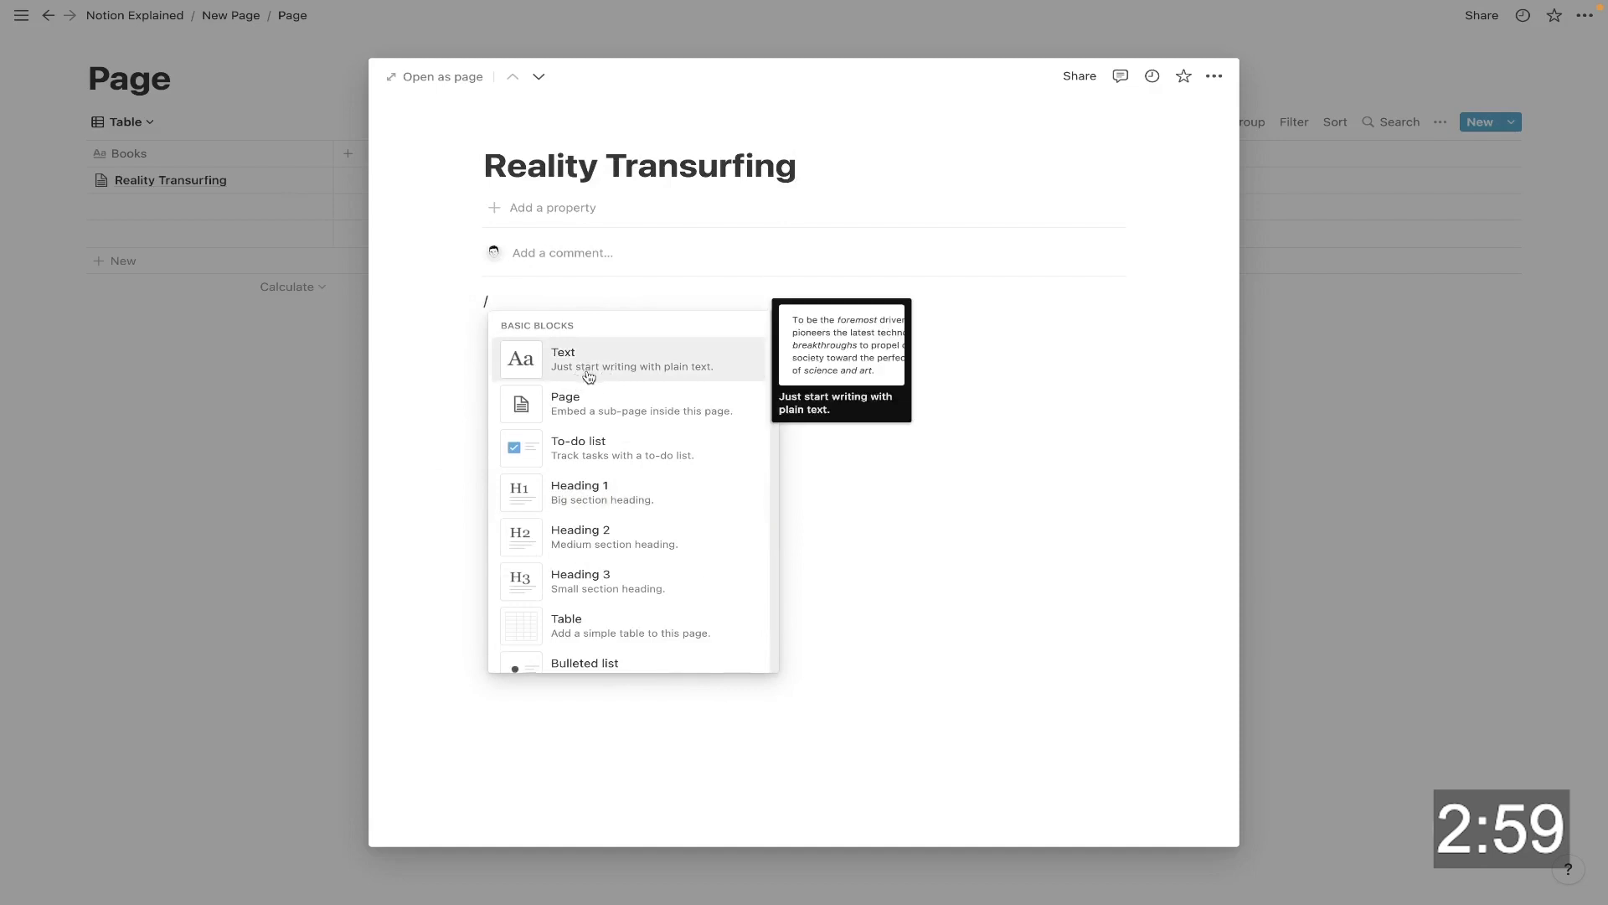
pyautogui.scroll(-1, 589, 376)
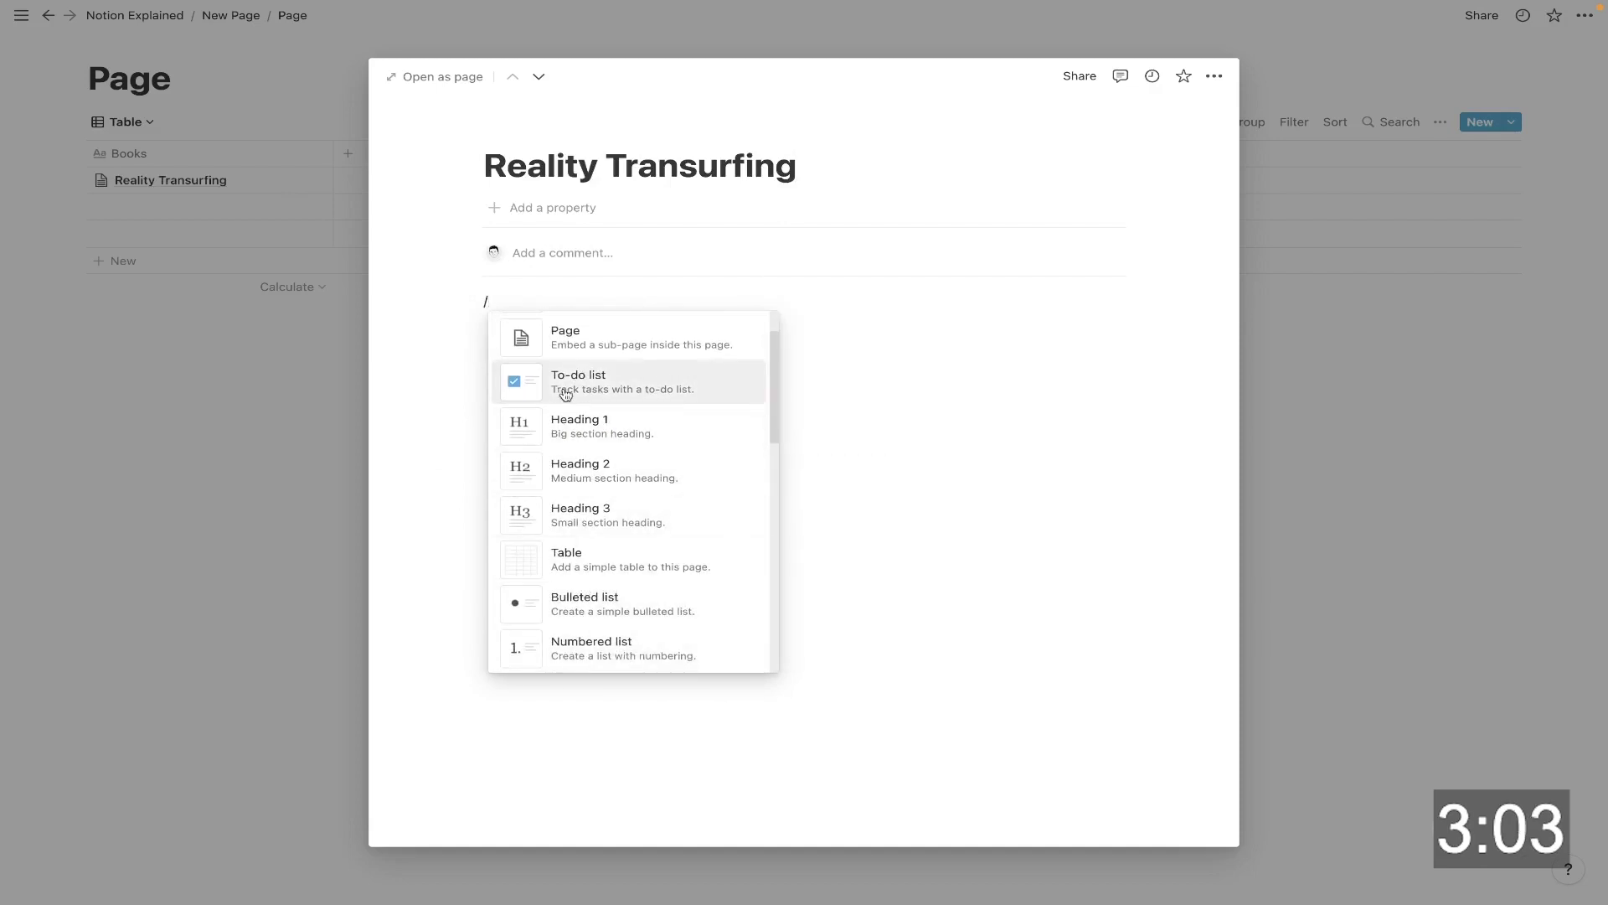
pyautogui.press('BackSpace')
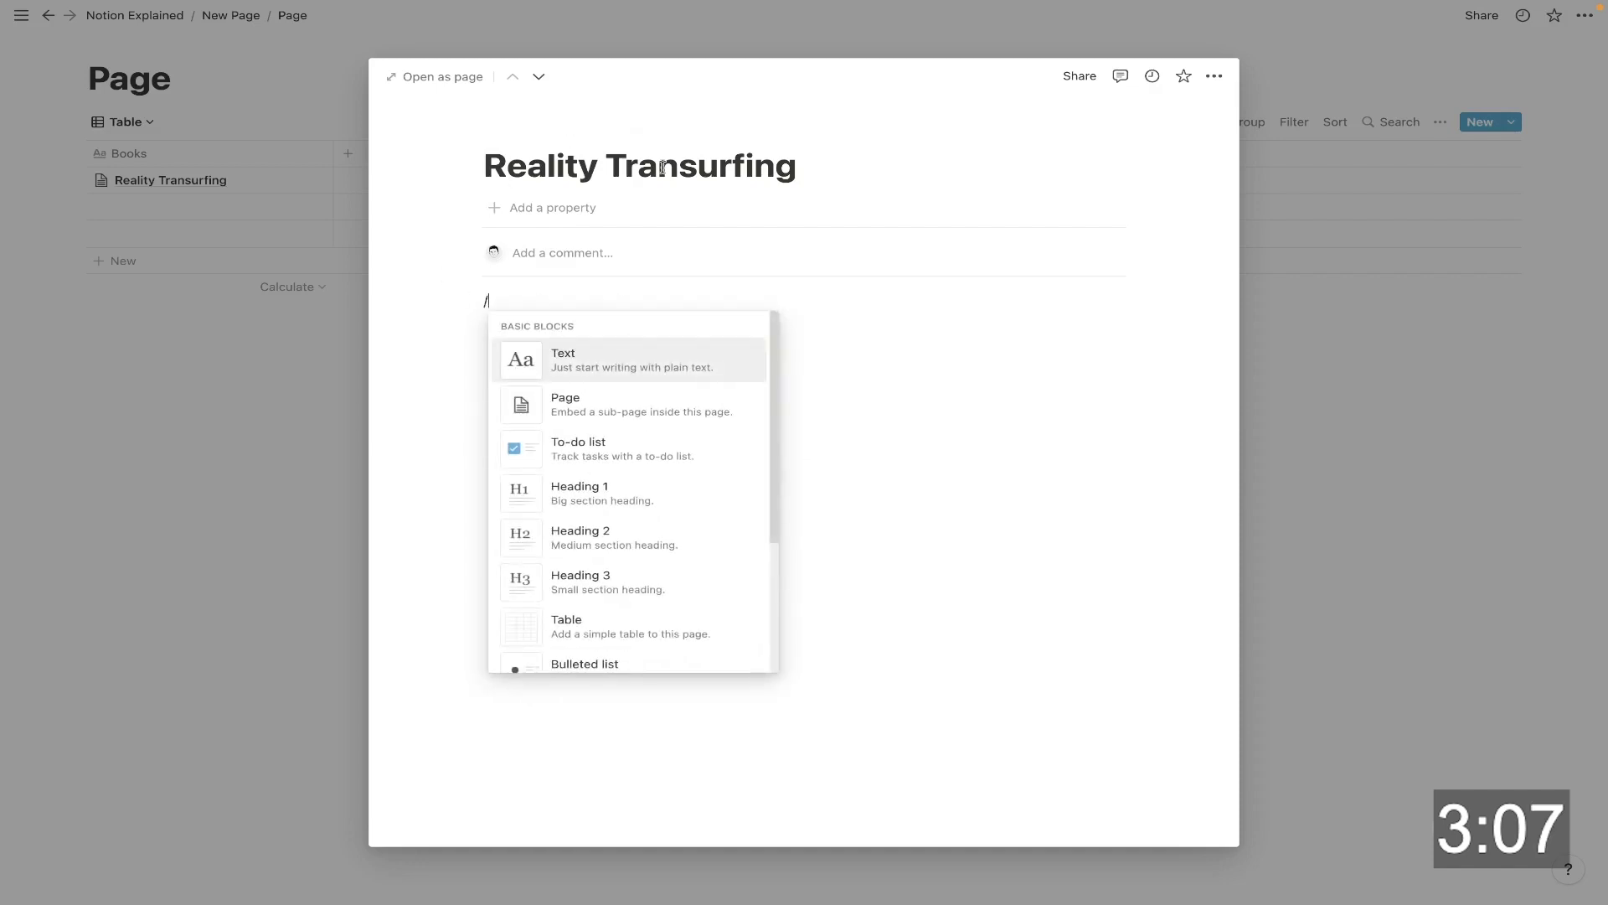
pyautogui.write('inline')
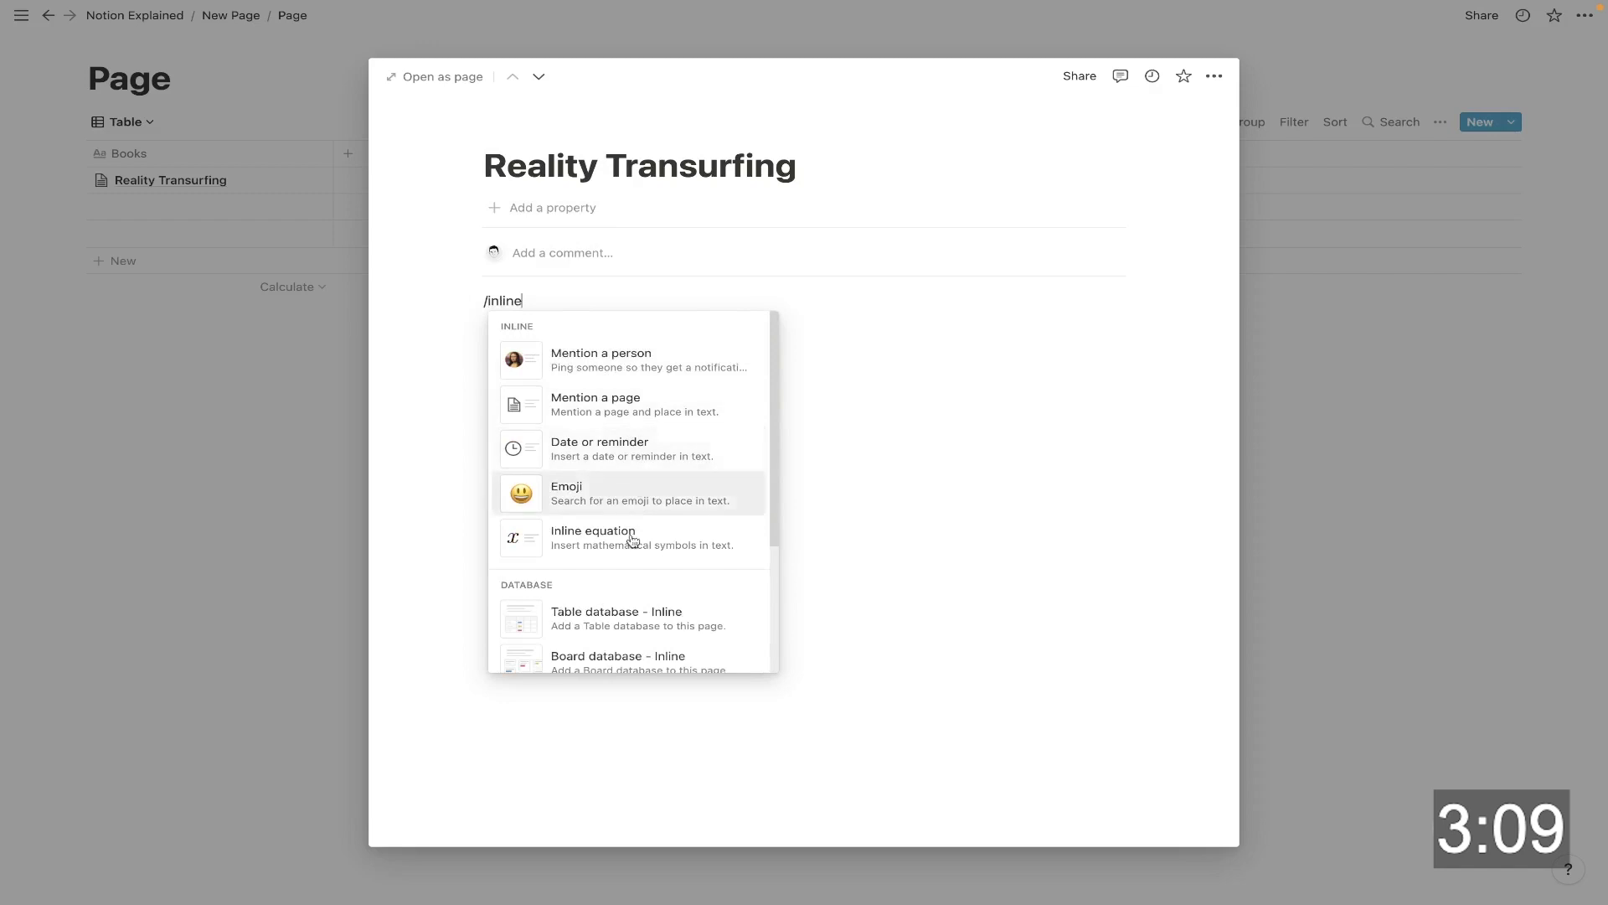
pyautogui.click(625, 613)
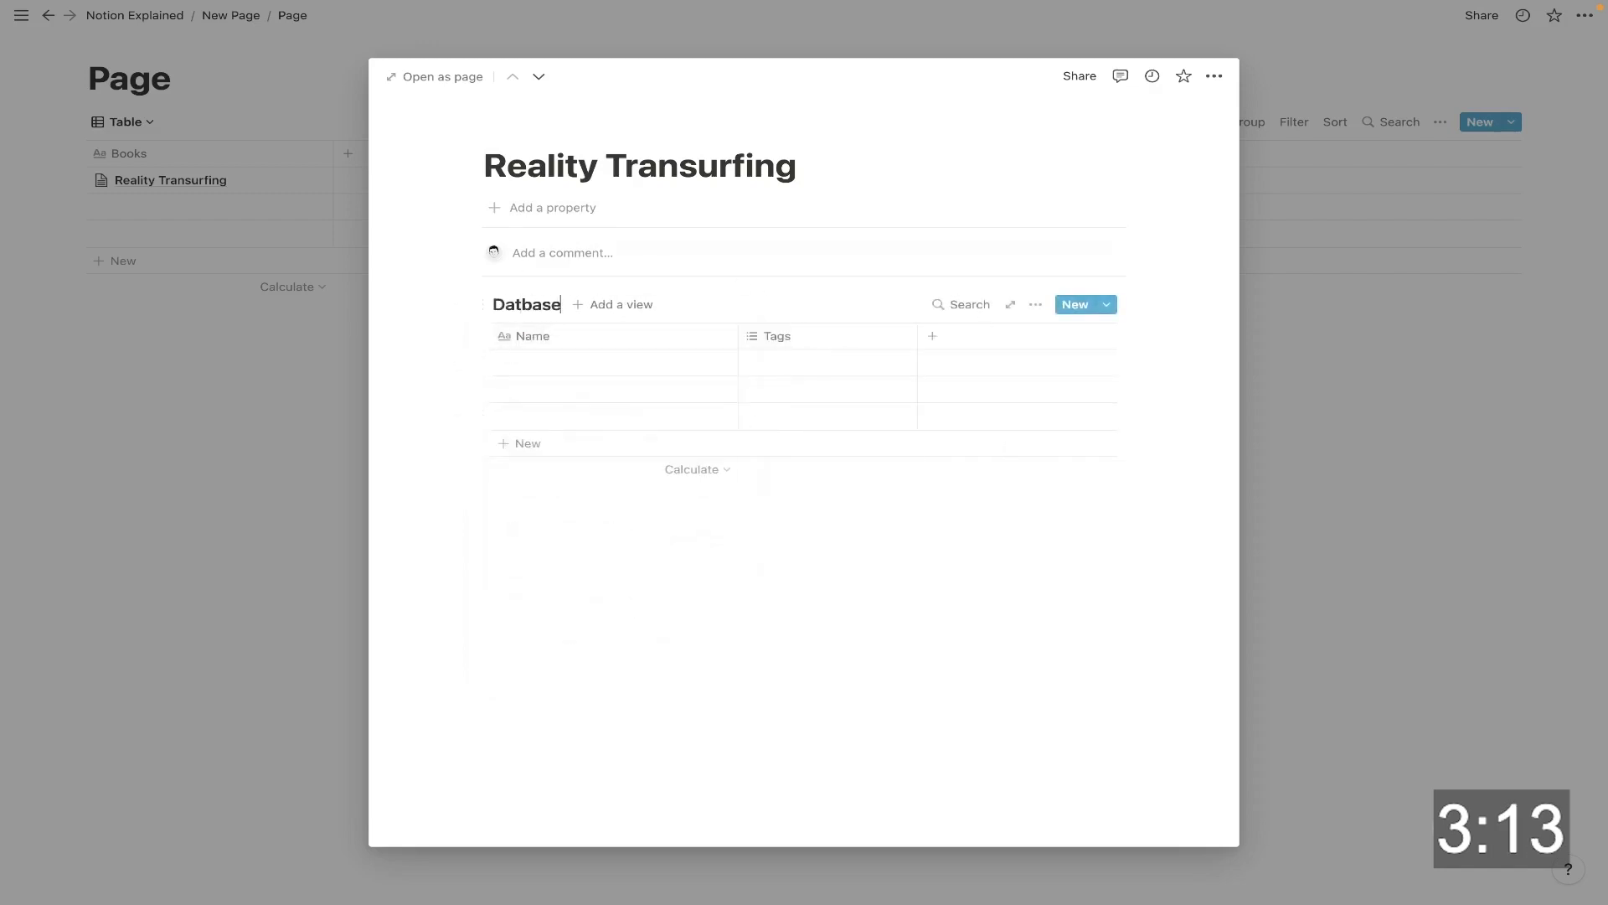
# Step: Correct the database title to 'Database' and close the page preview
pyautogui.press('BackSpace')
pyautogui.press('BackSpace')
pyautogui.press('BackSpace')
pyautogui.press('BackSpace')
pyautogui.write('b')
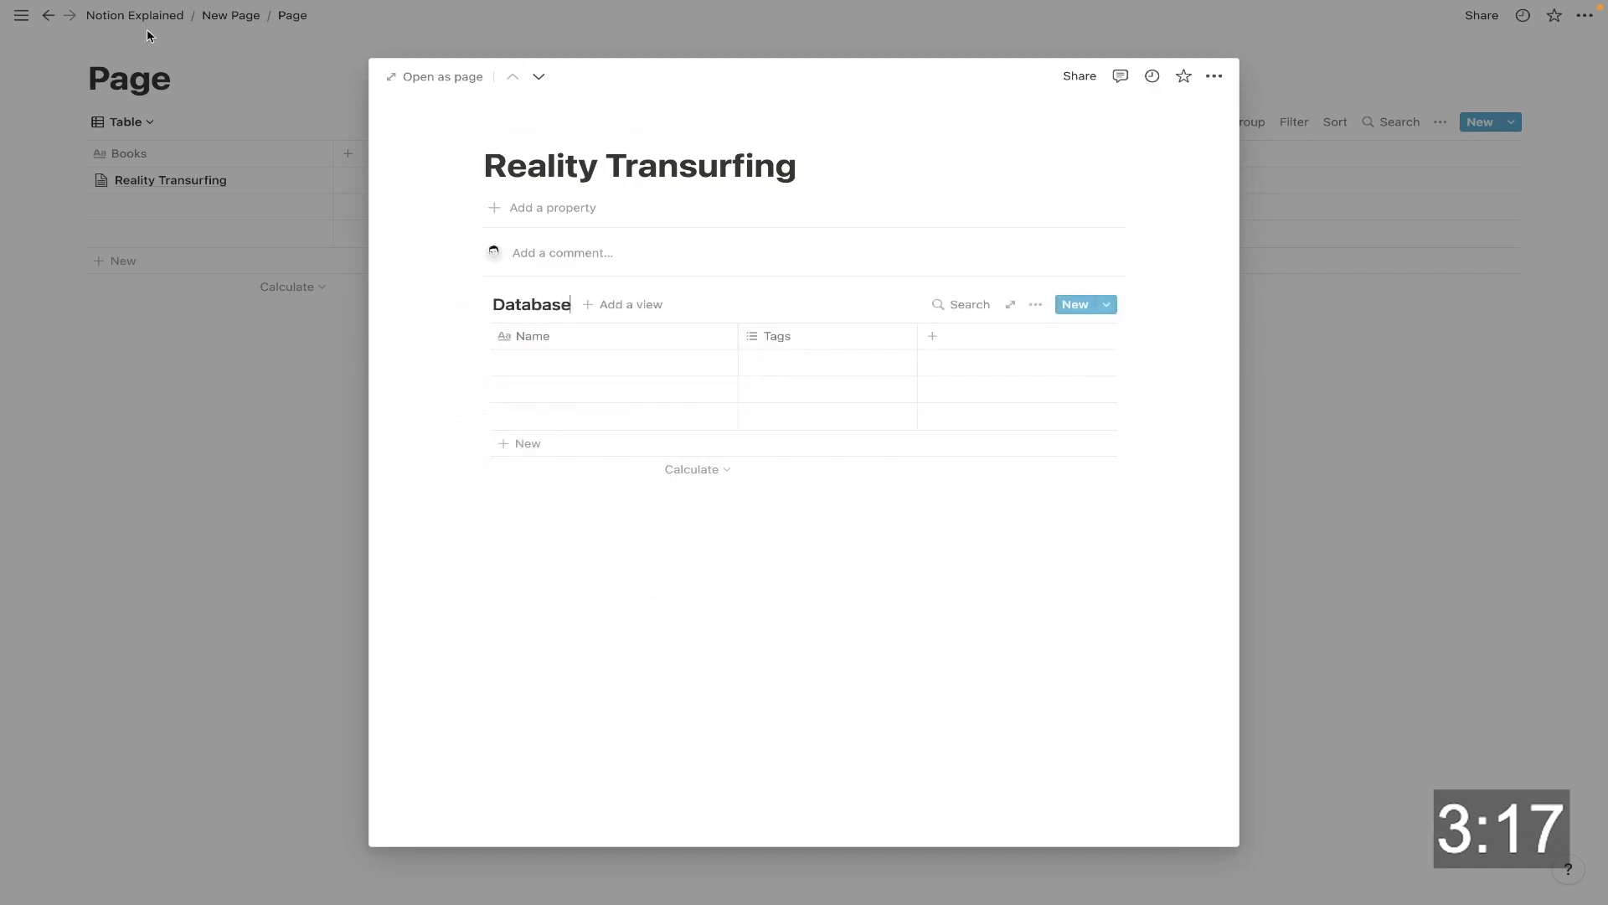
pyautogui.click(277, 107)
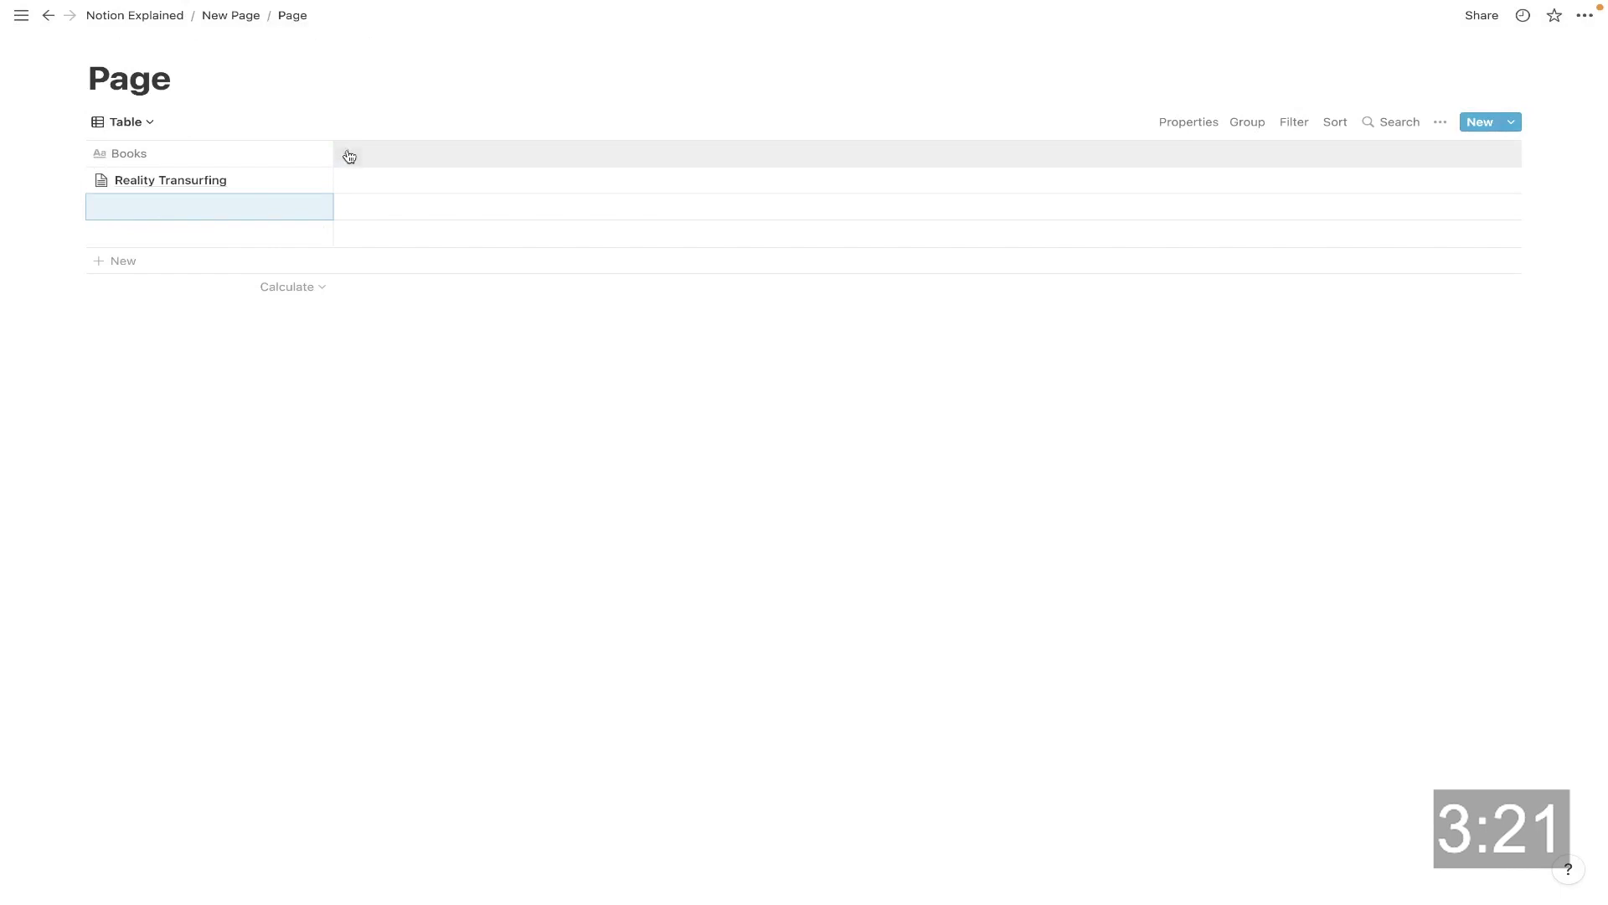
# Step: Add a new Select-type property column named 'Select' to the Books table
pyautogui.click(349, 156)
pyautogui.moveTo(385, 247)
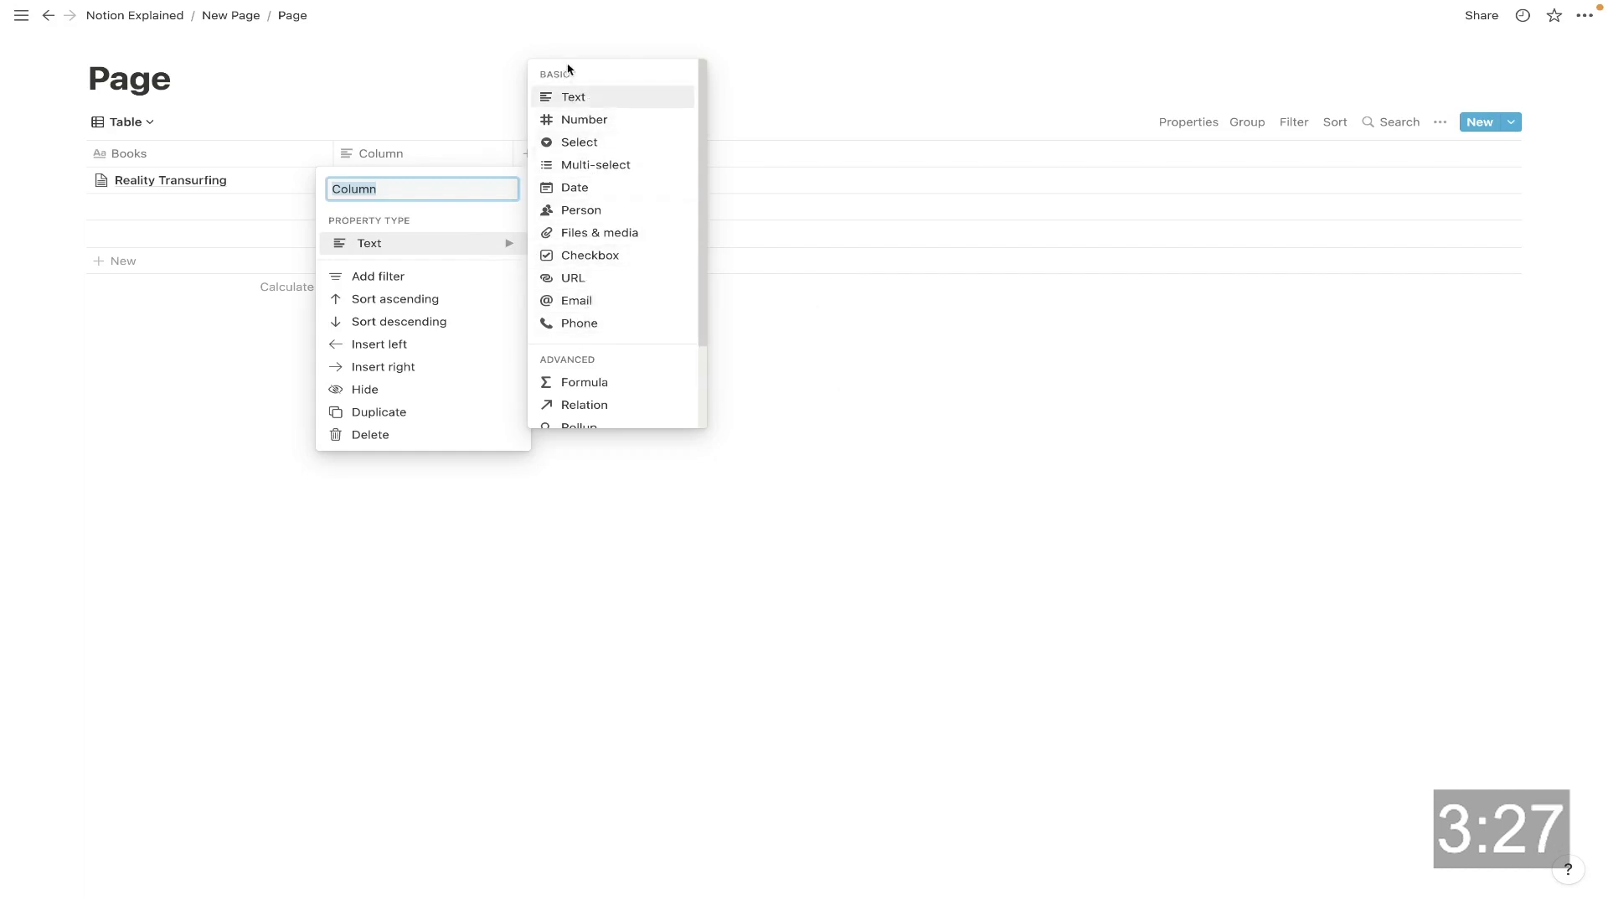
pyautogui.scroll(-2, 588, 277)
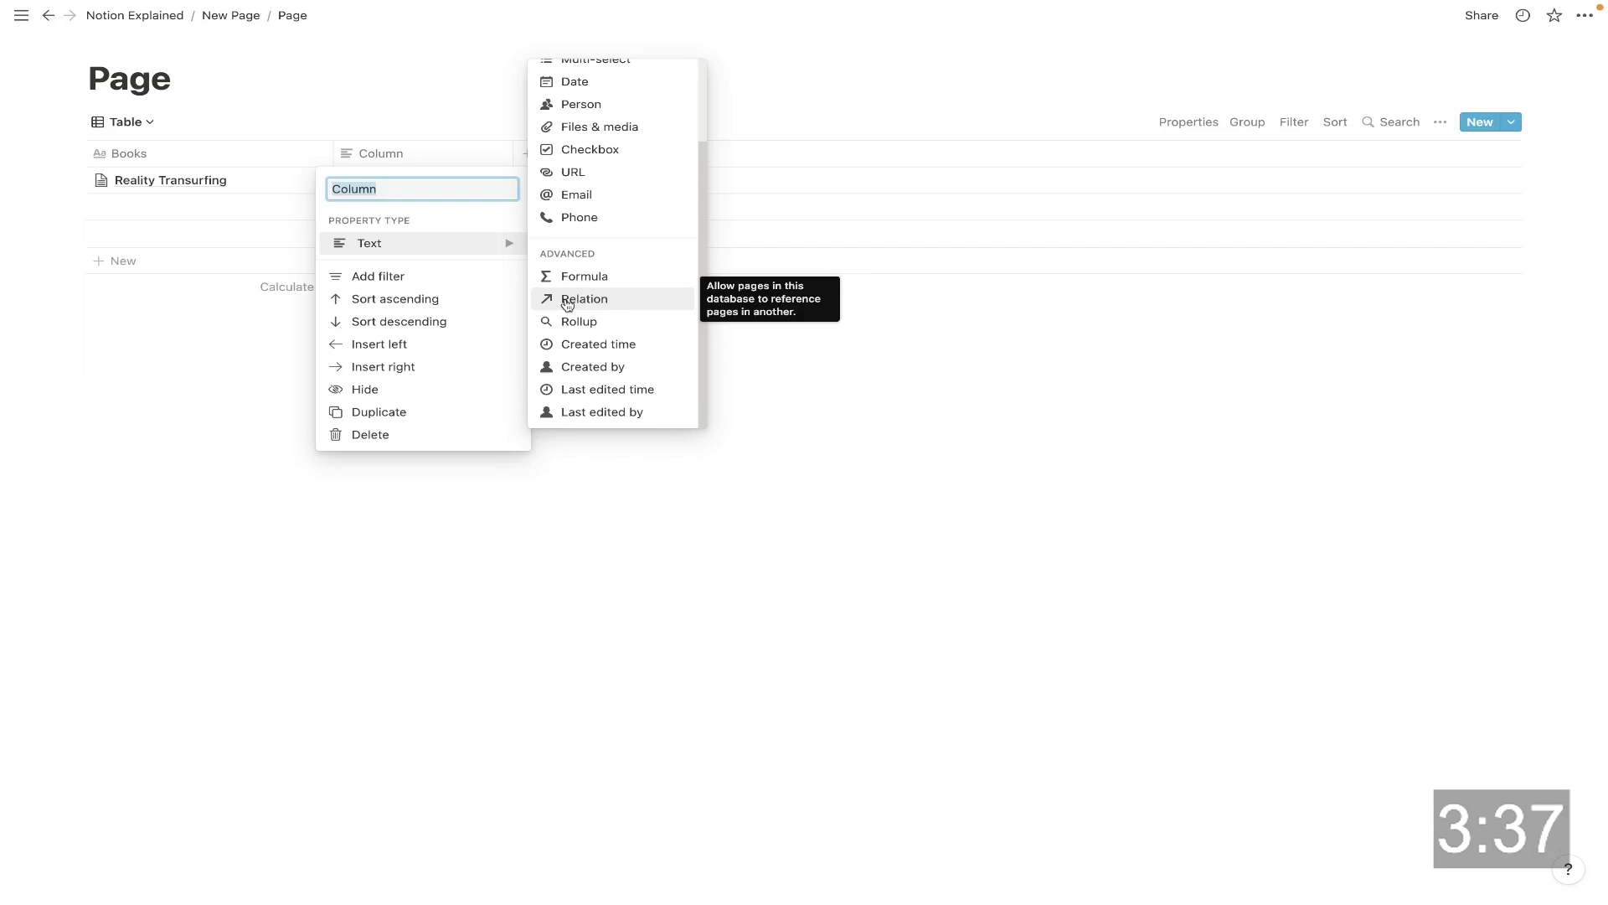
pyautogui.scroll(3, 567, 304)
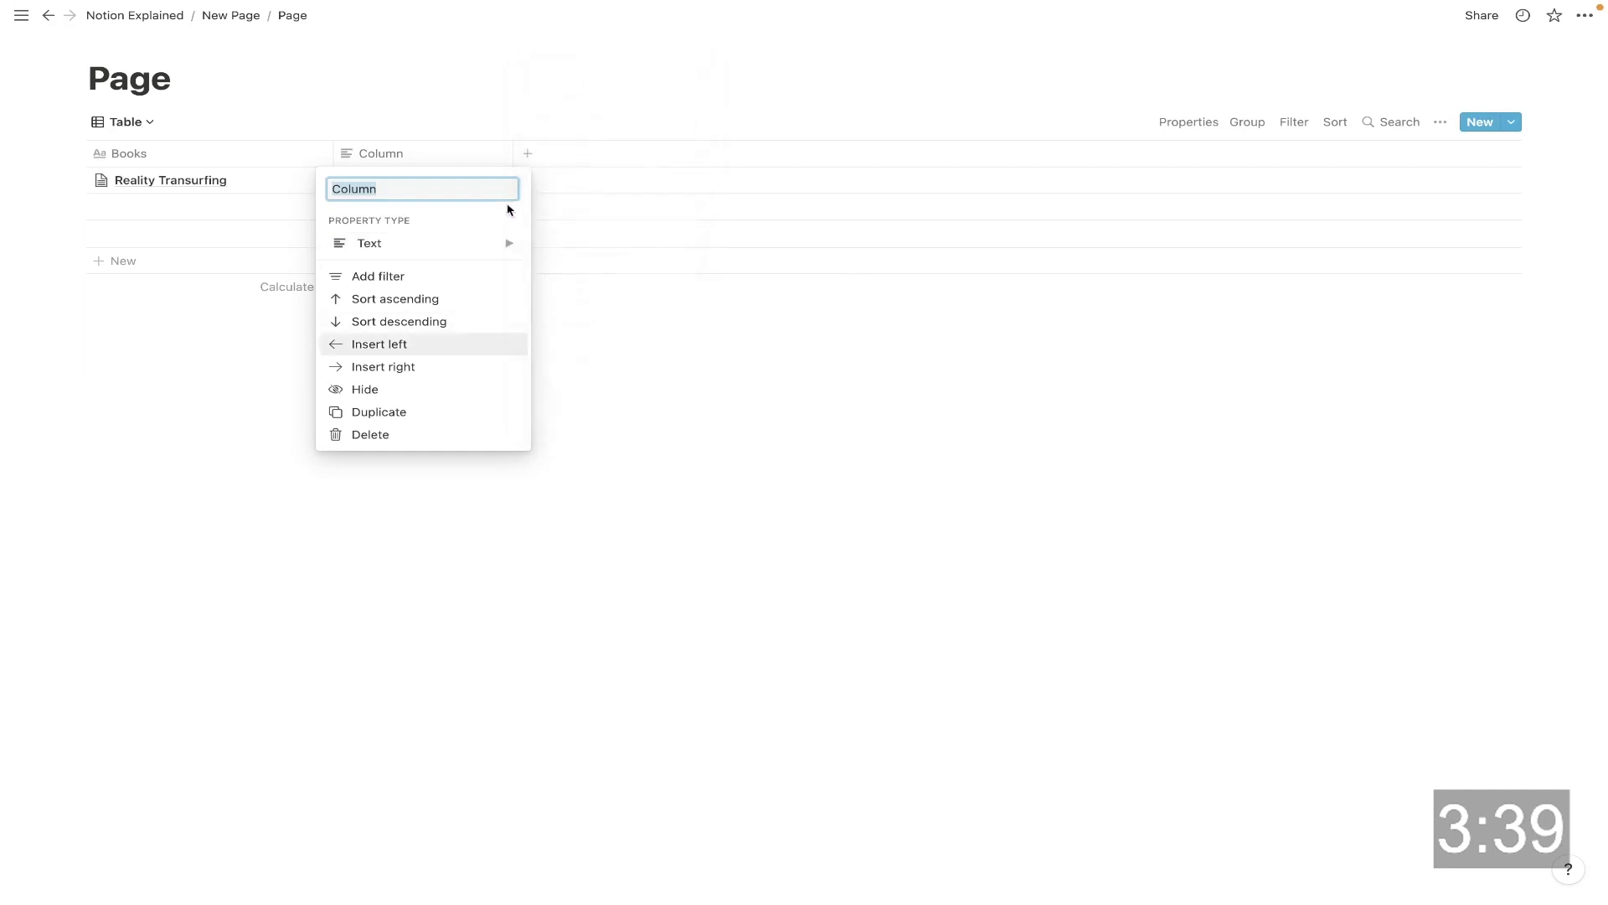
pyautogui.moveTo(505, 243)
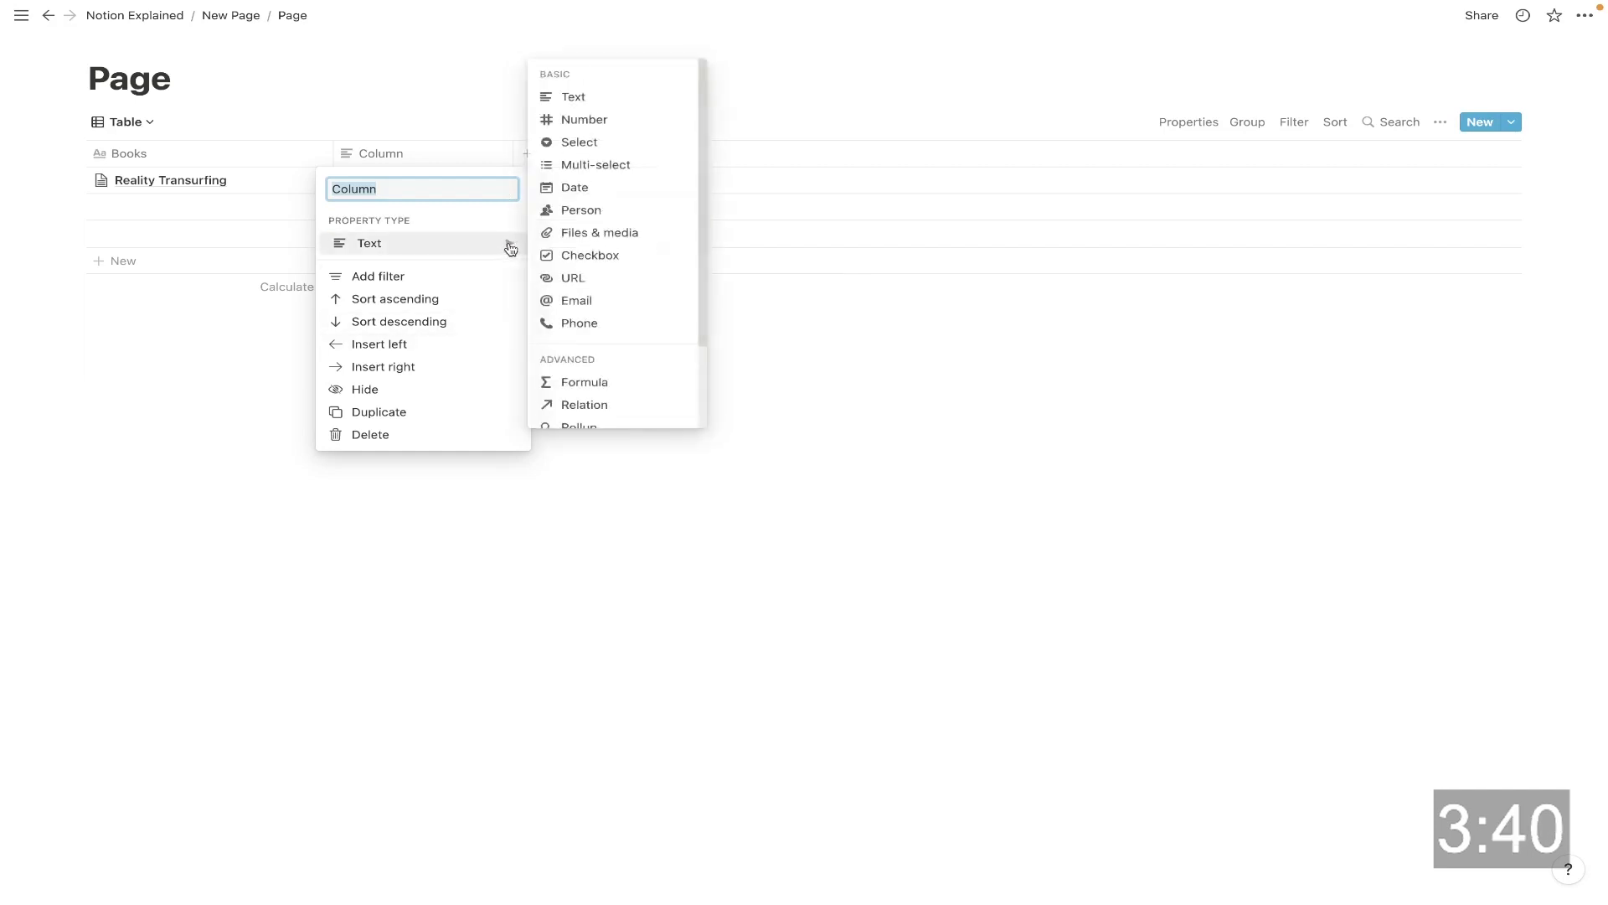
pyautogui.click(579, 143)
pyautogui.click(388, 154)
pyautogui.write('Select')
pyautogui.press('Down')
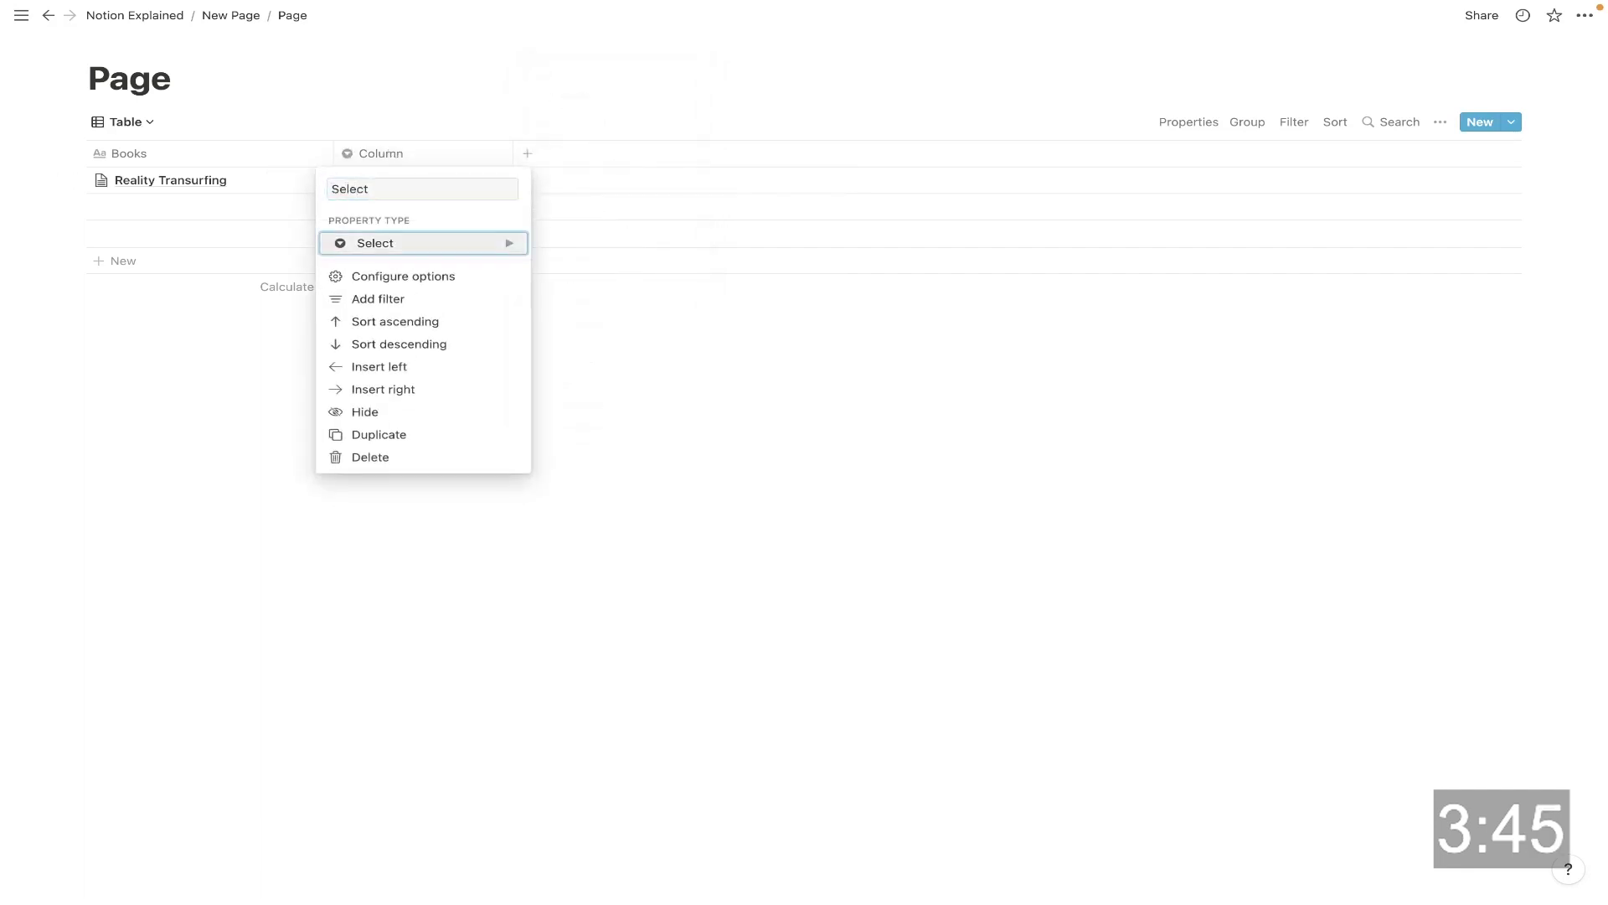
pyautogui.click(566, 171)
# Step: Tag Reality Transurfing with a new 'Spiritual' Select option
pyautogui.click(409, 181)
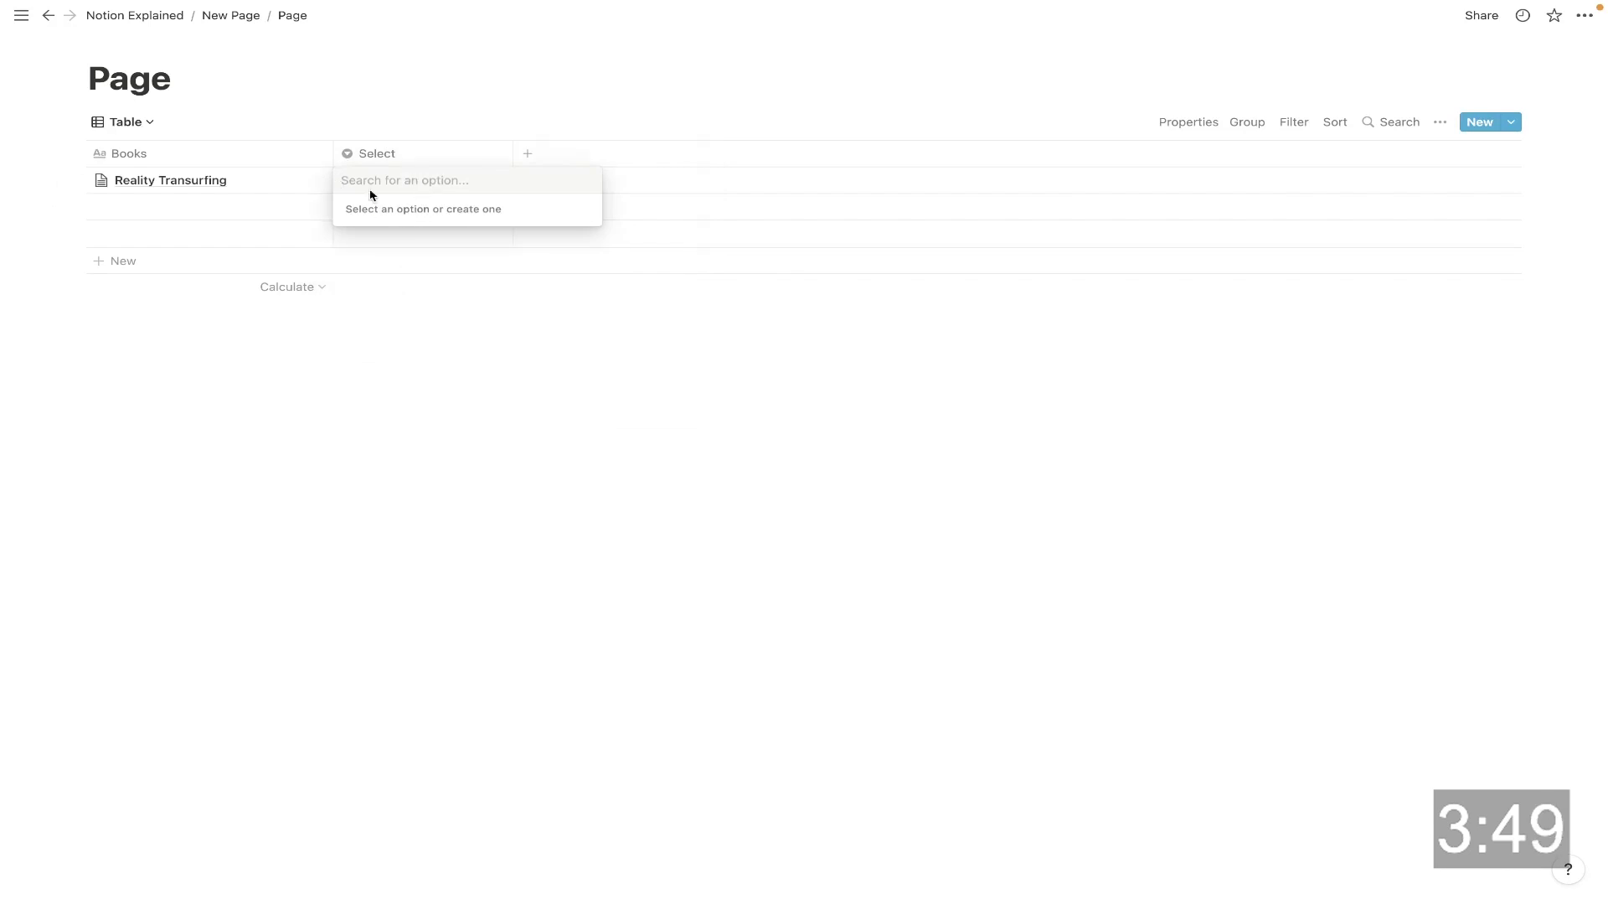
pyautogui.write('Spiritual')
pyautogui.press('Return')
# Step: Open the Reality Transurfing page to see its Select value, Spiritual
pyautogui.click(275, 180)
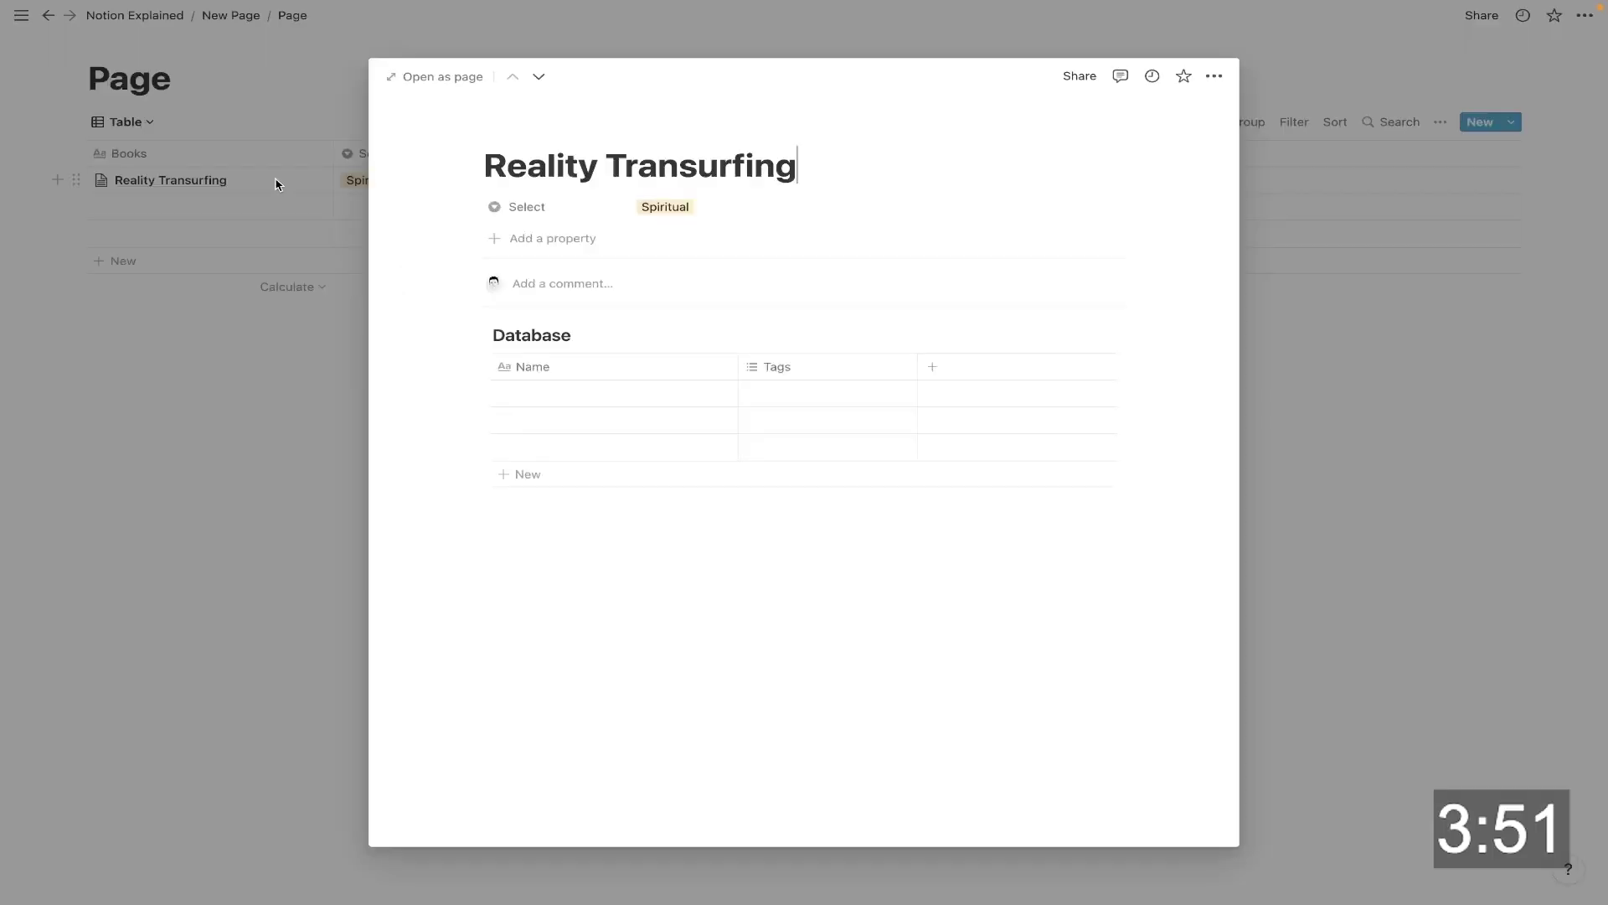